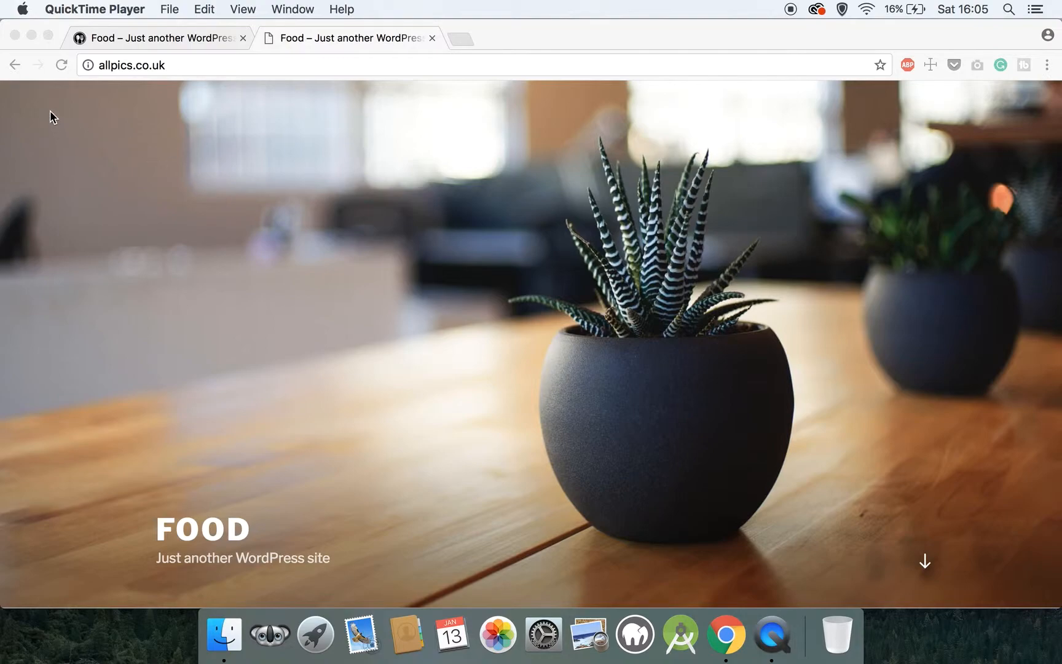
# Look through the WordPress site's home page, from the header image down to the sidebar widgets
pyautogui.click(155, 284)
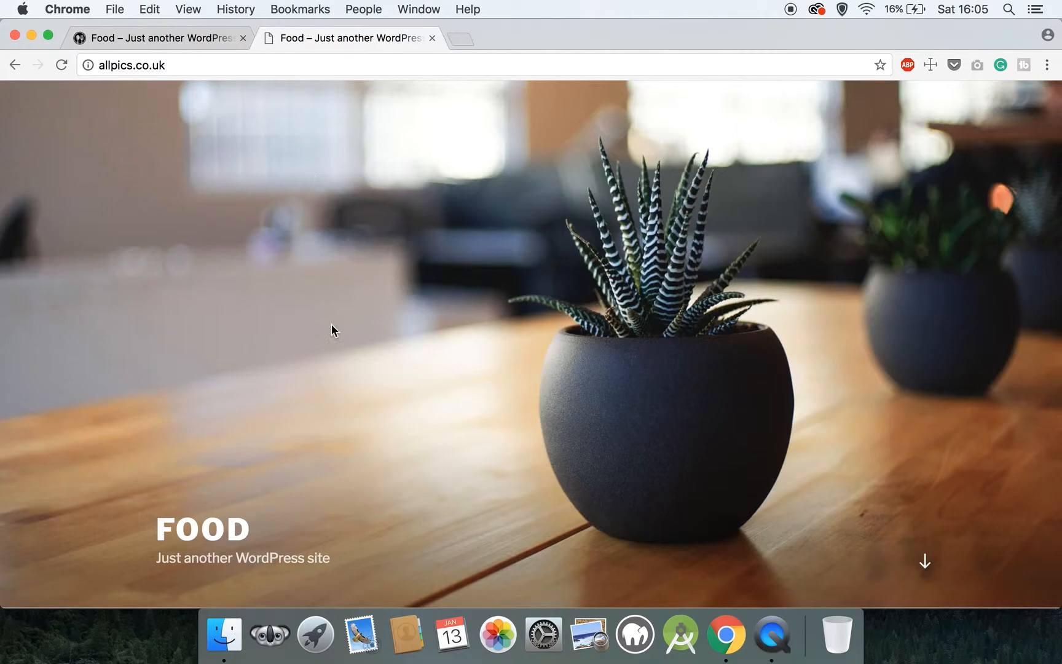
pyautogui.scroll(-10, 382, 143)
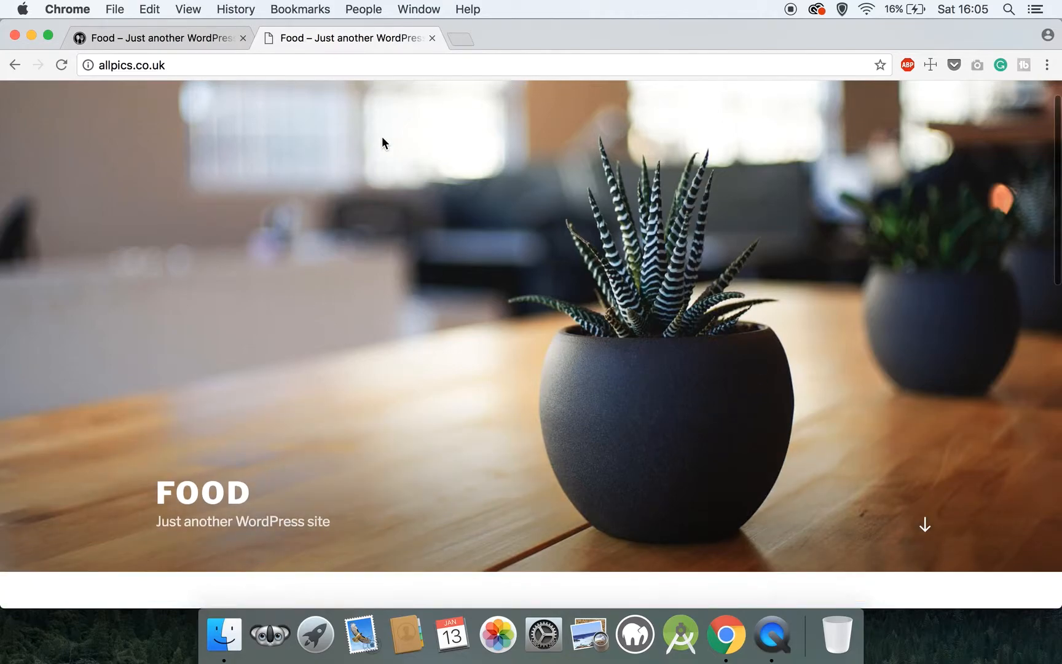
pyautogui.scroll(-5, 381, 143)
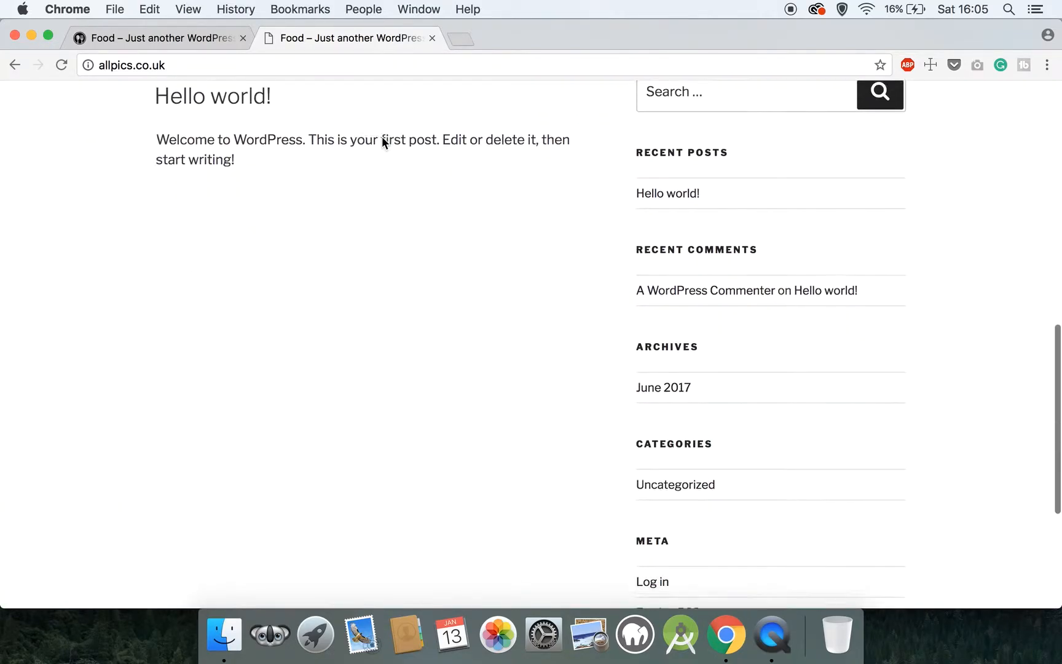
pyautogui.scroll(15, 382, 142)
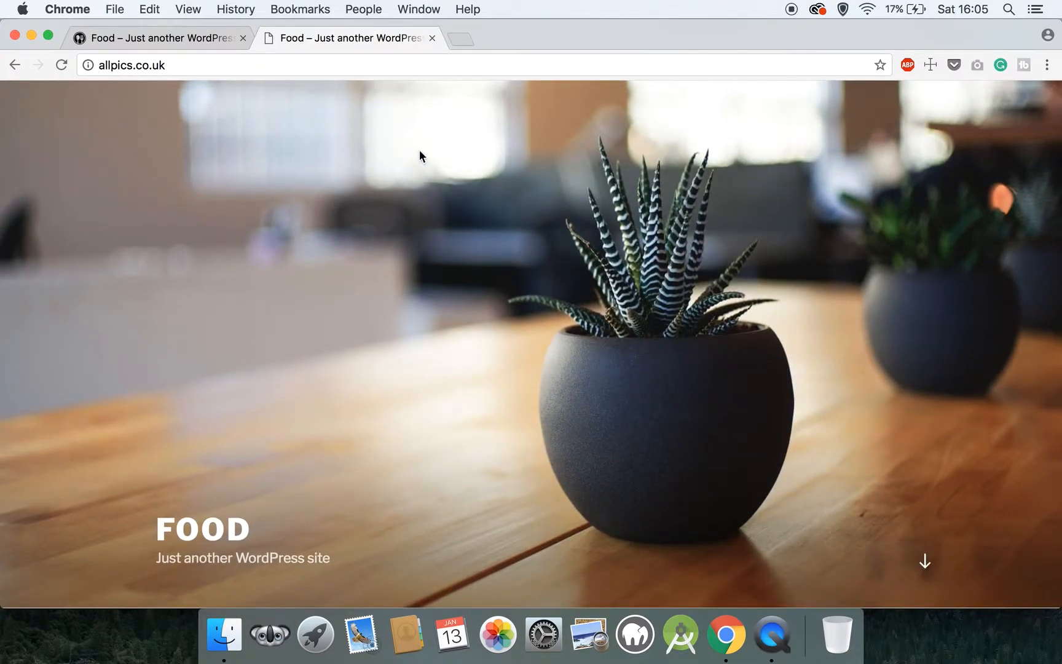
# Open themeforest.net in a new browser tab
pyautogui.click(465, 42)
pyautogui.write('theme')
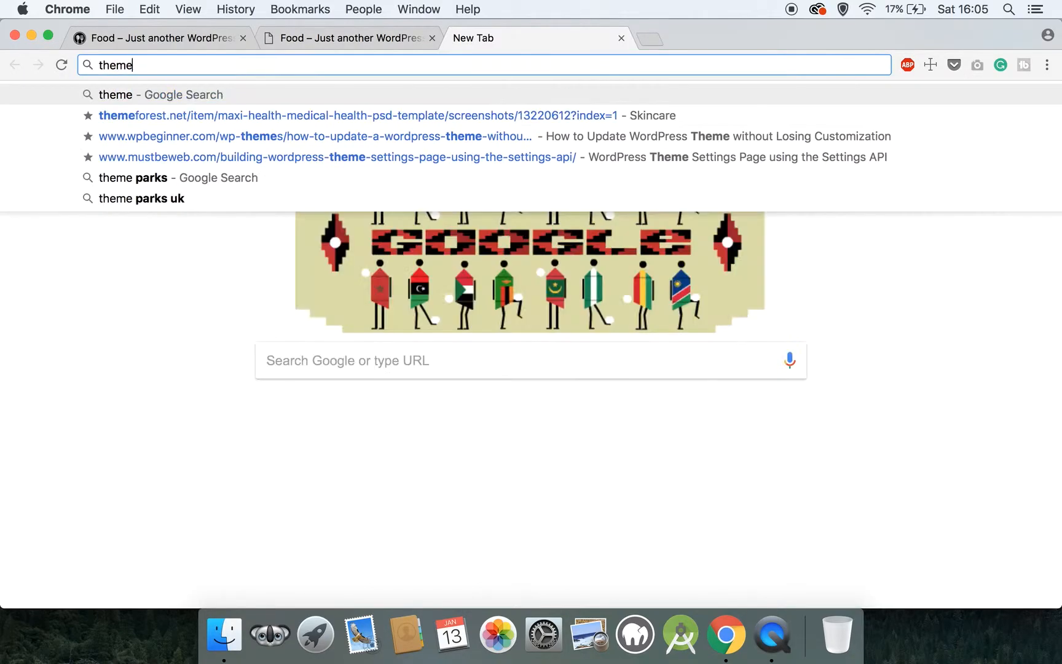
pyautogui.write('forest.net')
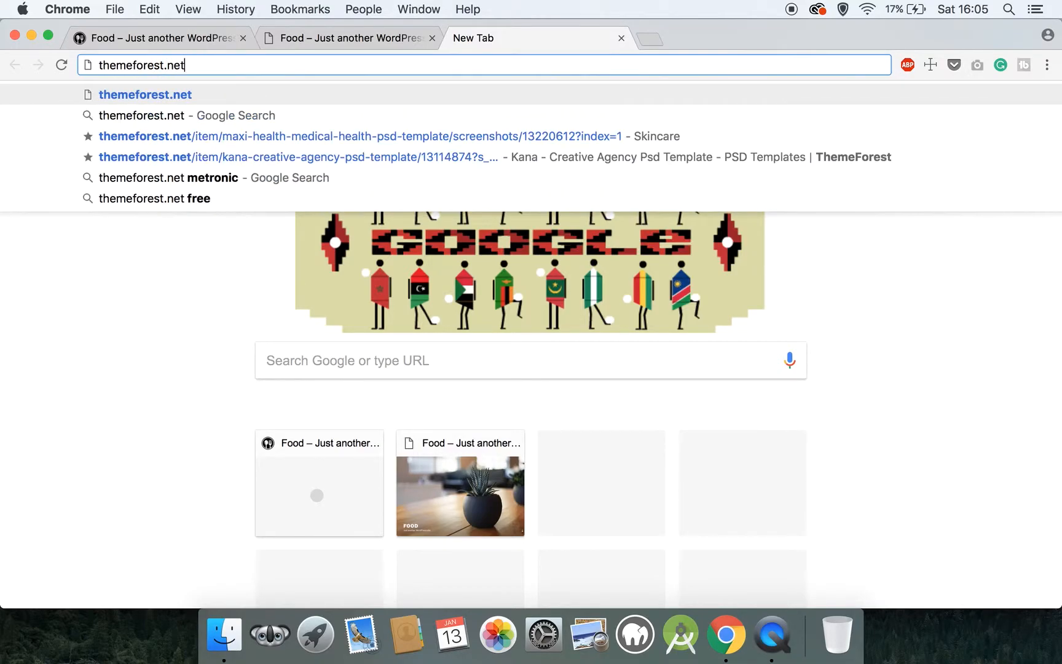
pyautogui.press('Return')
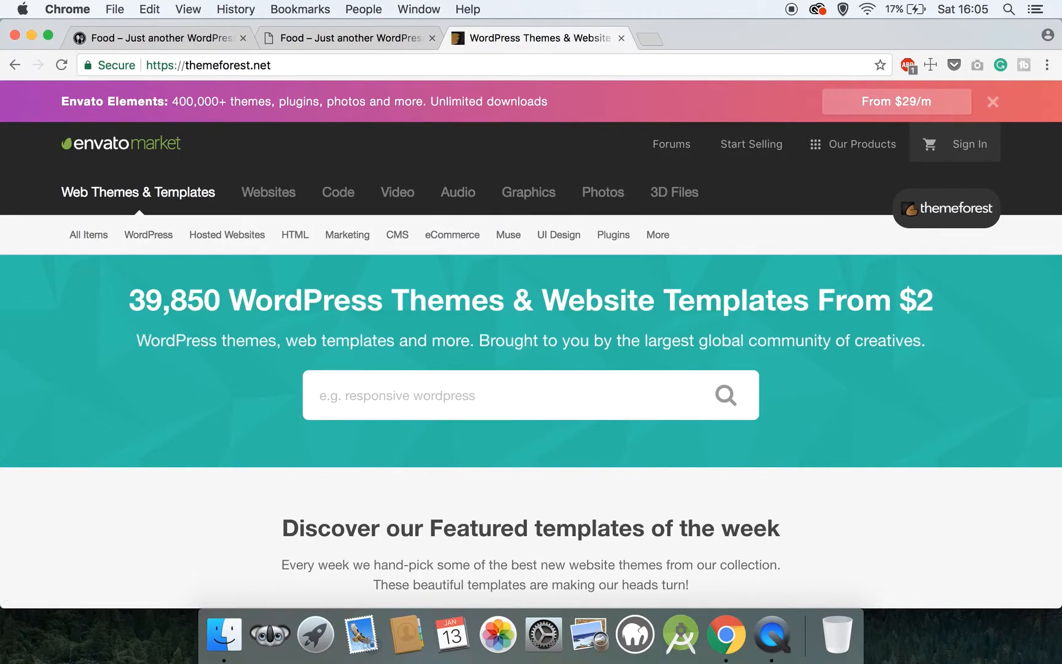
# Search for enfold in the WordPress category and open the "Enfold - Responsive Multi-Purpose Theme" item page
pyautogui.click(431, 388)
pyautogui.write('enfo')
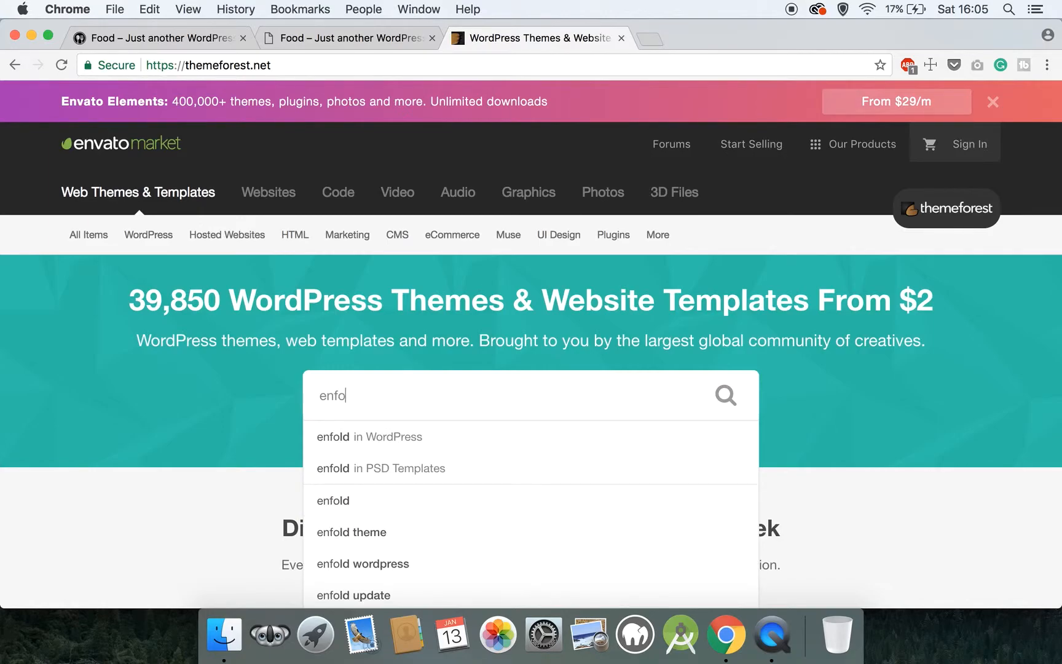
pyautogui.press('Down')
pyautogui.press('Return')
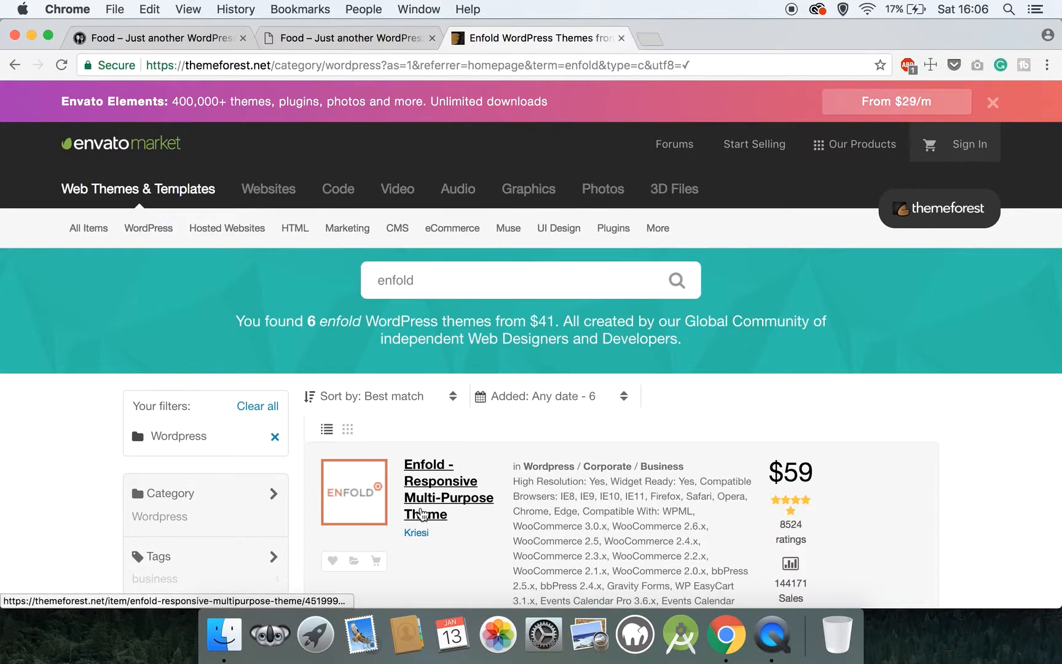
pyautogui.click(422, 513)
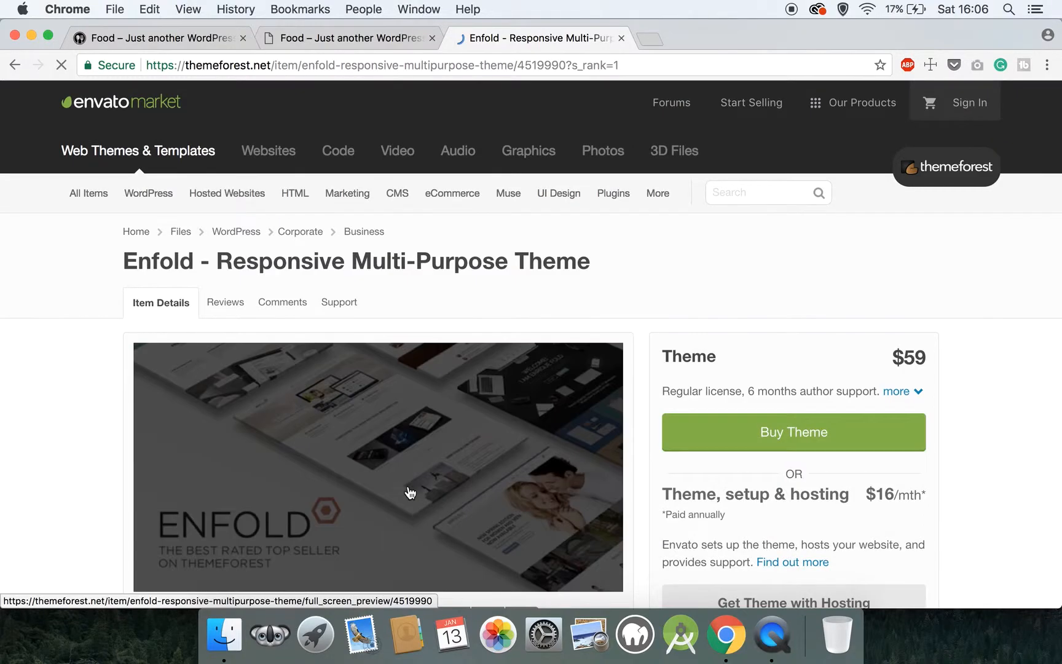
# Check the Enfold theme's sales figure and add the theme to the cart
pyautogui.scroll(-5, 405, 487)
pyautogui.scroll(-6, 405, 487)
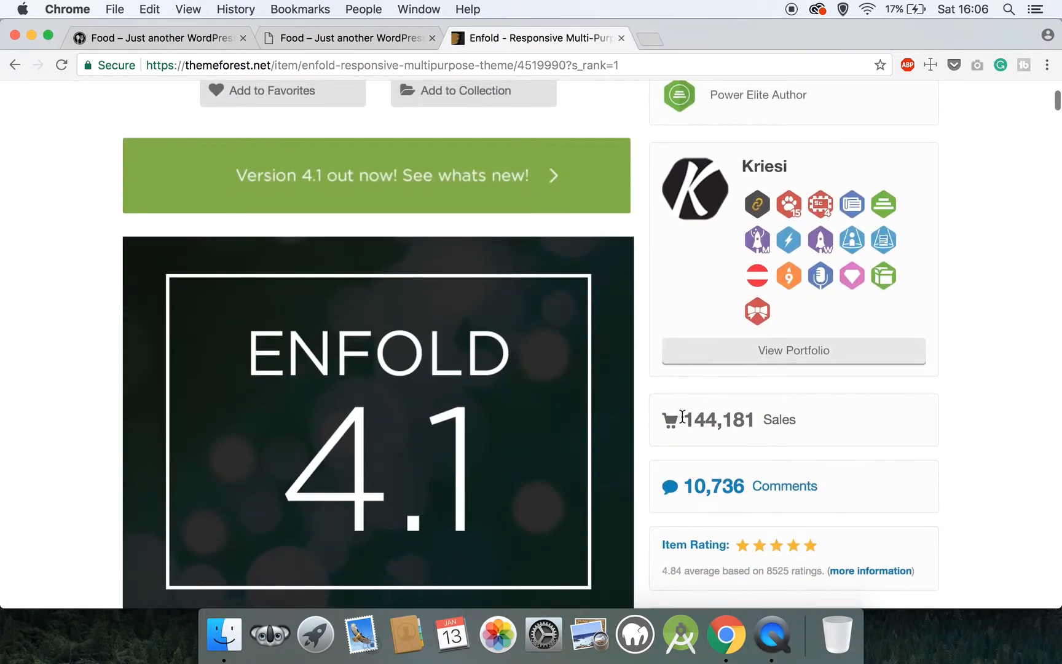
pyautogui.moveTo(683, 420); pyautogui.dragTo(756, 421)
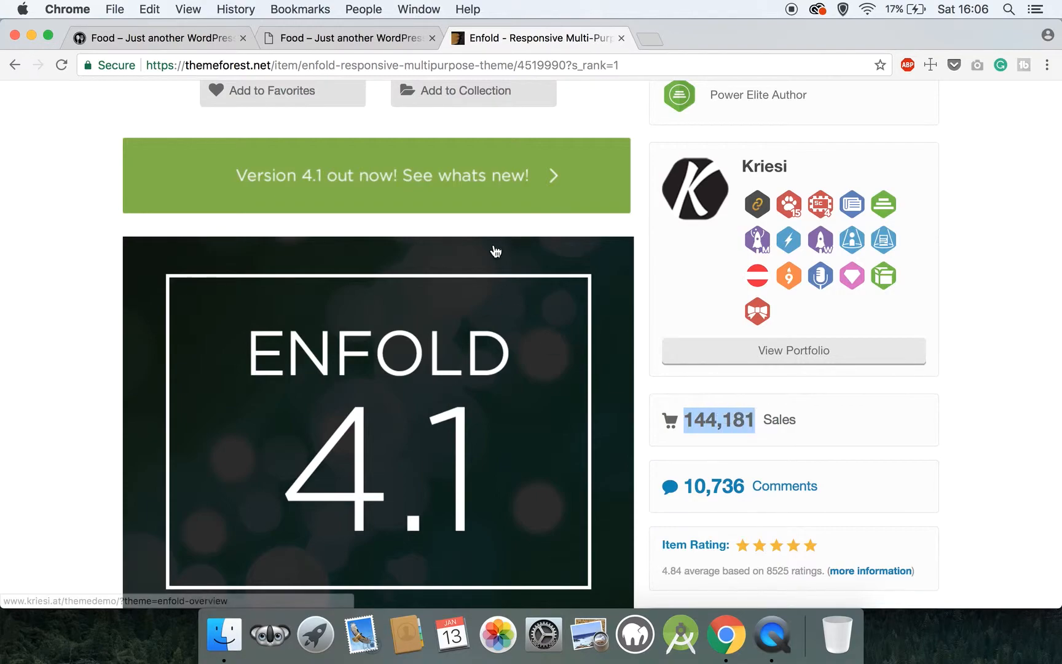
pyautogui.scroll(2, 496, 251)
pyautogui.scroll(6, 496, 251)
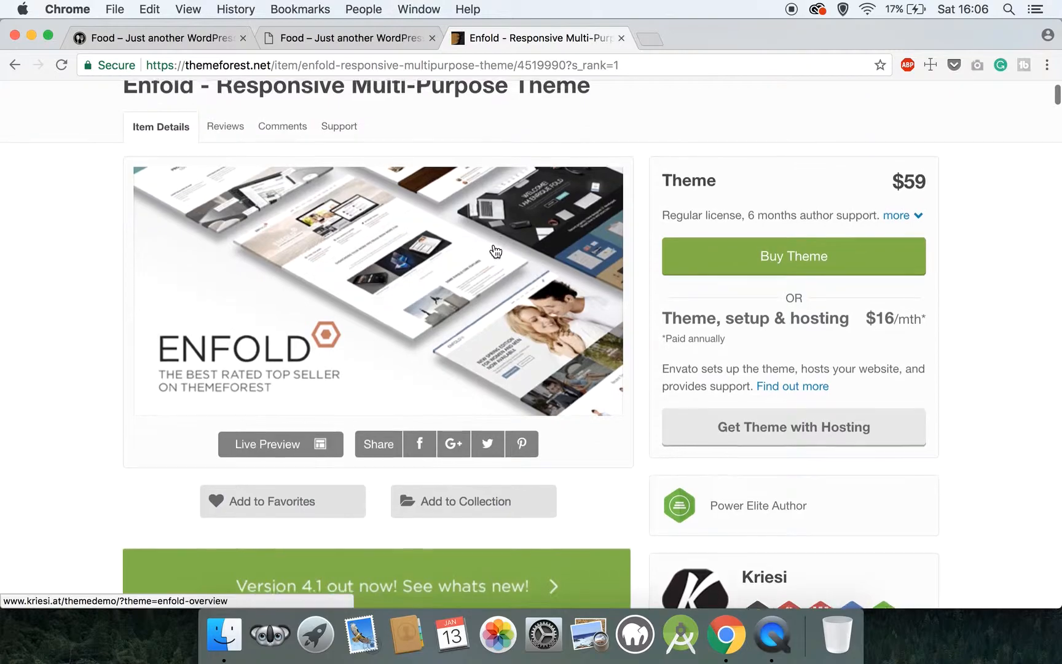
pyautogui.click(778, 267)
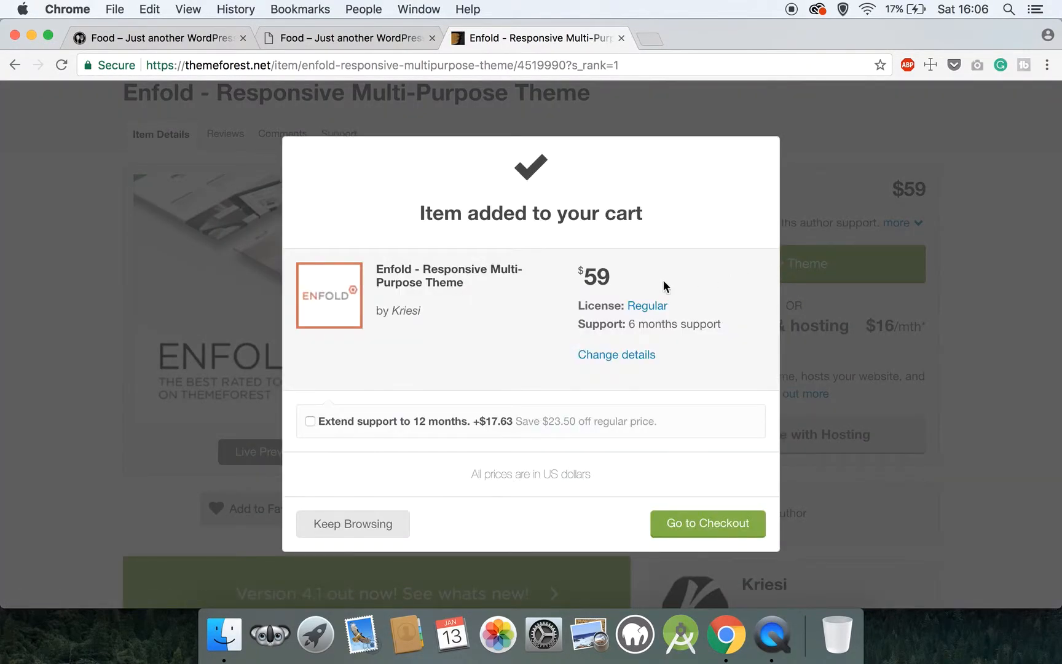
# Proceed to checkout with the Enfold theme and review the account, billing and payment sections
pyautogui.moveTo(642, 266); pyautogui.dragTo(560, 270)
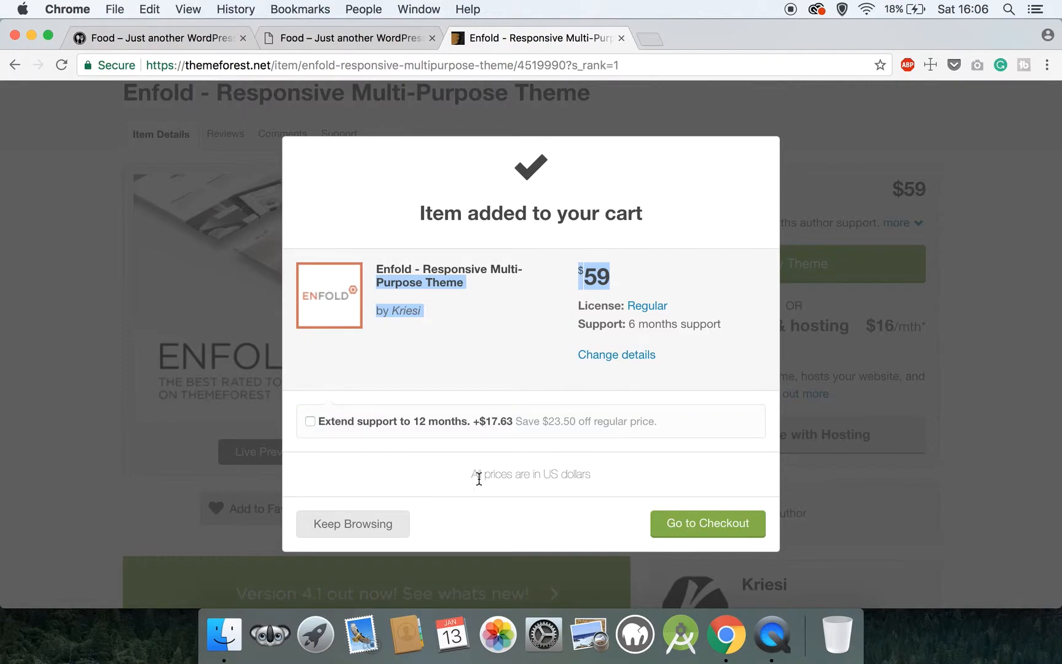
pyautogui.click(676, 530)
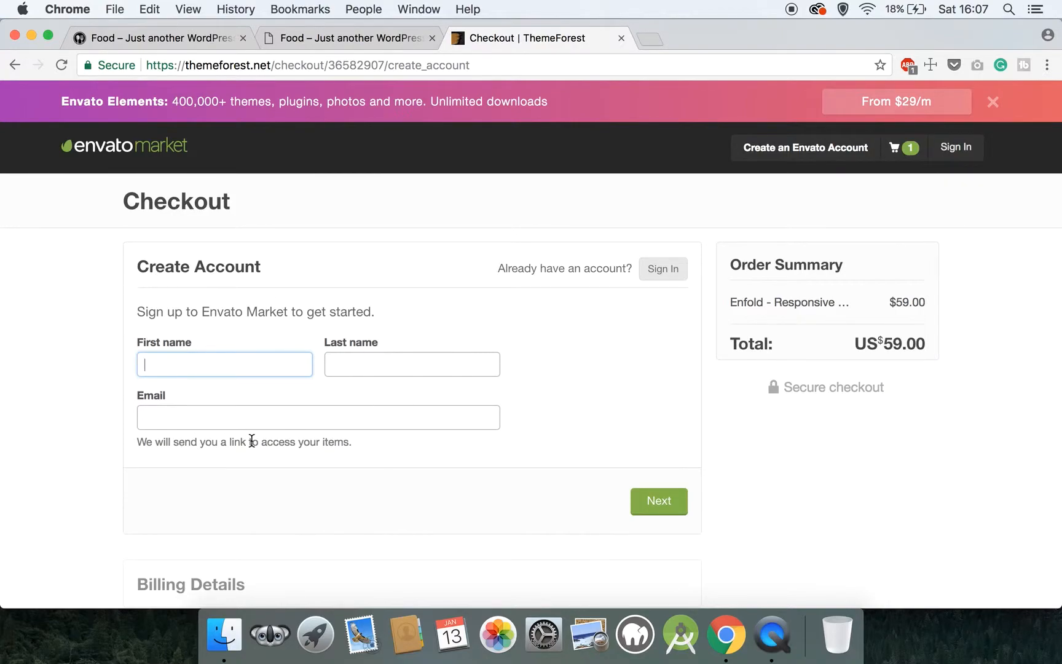
pyautogui.scroll(-5, 251, 441)
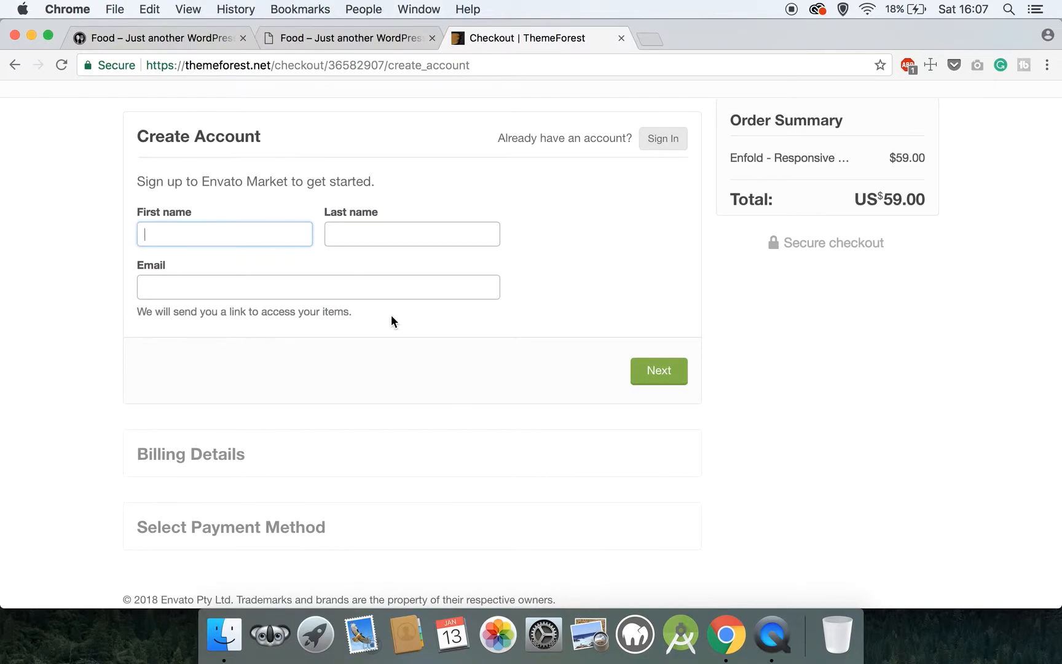
pyautogui.scroll(5, 541, 308)
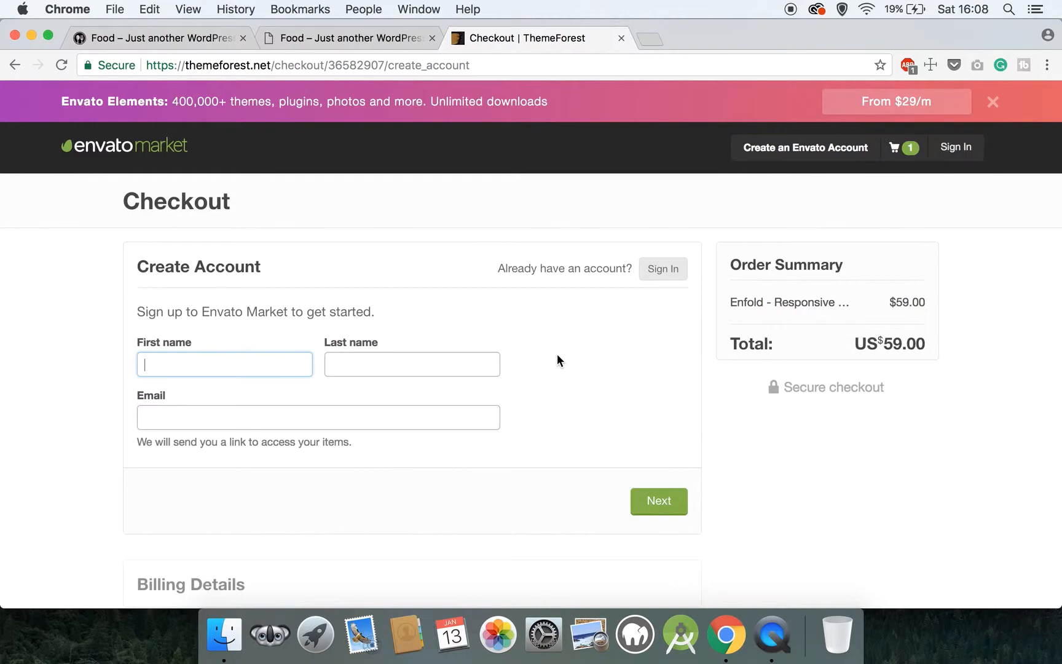
# Return to the WordPress site's tab and open its admin login at allpics.co.uk/wp-admin
pyautogui.click(389, 38)
pyautogui.click(333, 69)
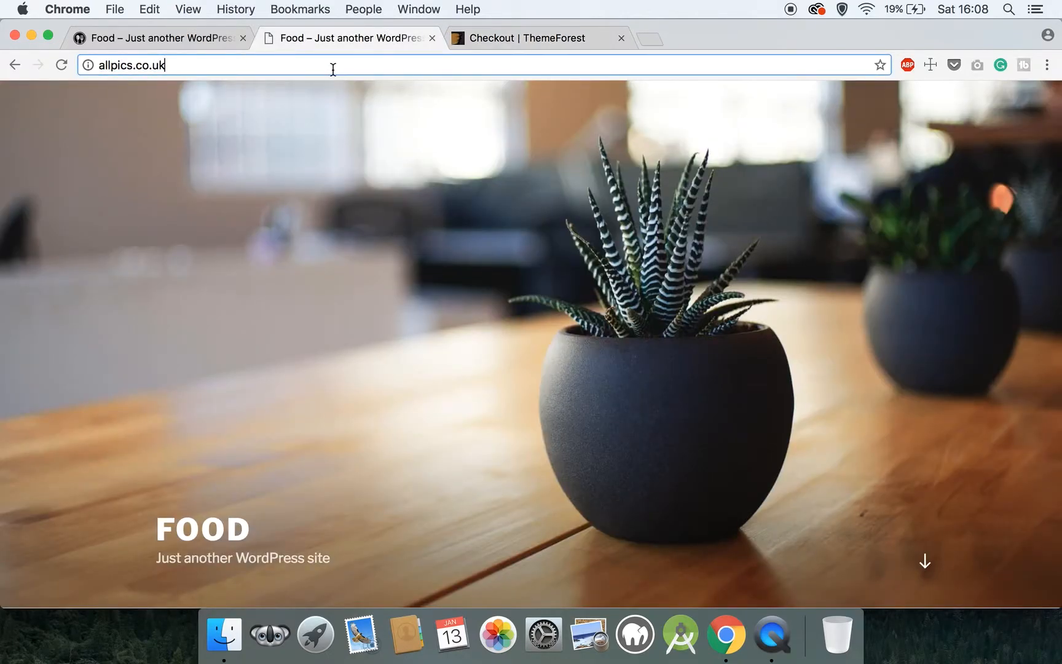
pyautogui.moveTo(202, 61)
pyautogui.mouseDown()
pyautogui.moveTo(59, 60)
pyautogui.moveTo(209, 77)
pyautogui.mouseUp()
pyautogui.write('/wp-admin')
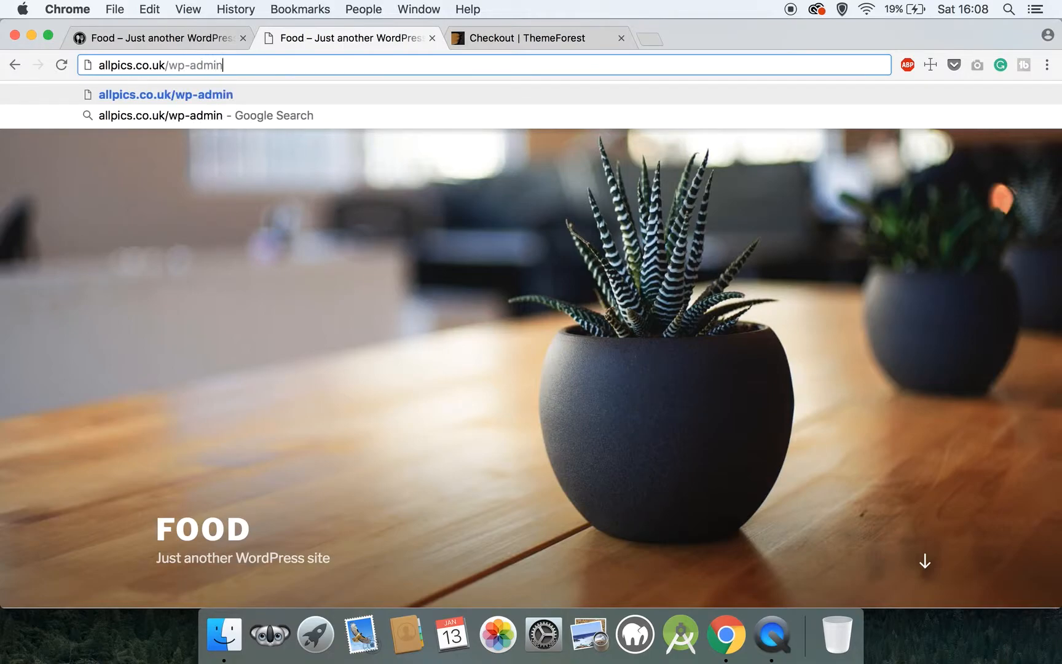
pyautogui.press('Return')
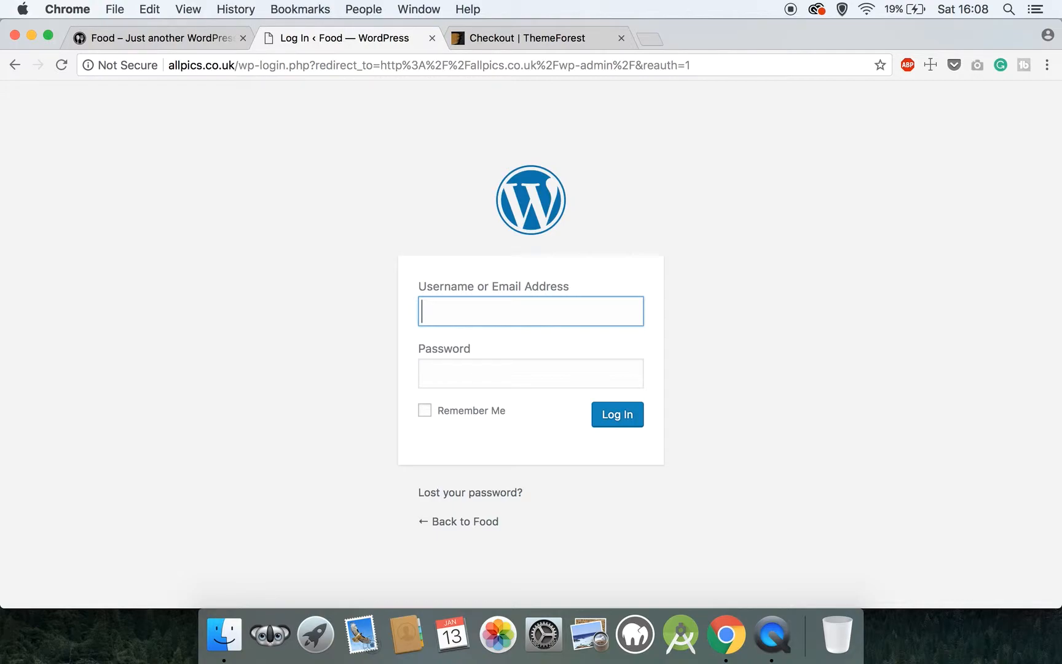
# Log in to the WordPress admin with the username and account password, and decline saving the password in the browser
pyautogui.write('frankAdmin')
pyautogui.press('Tab')
pyautogui.write('••••••••••••')
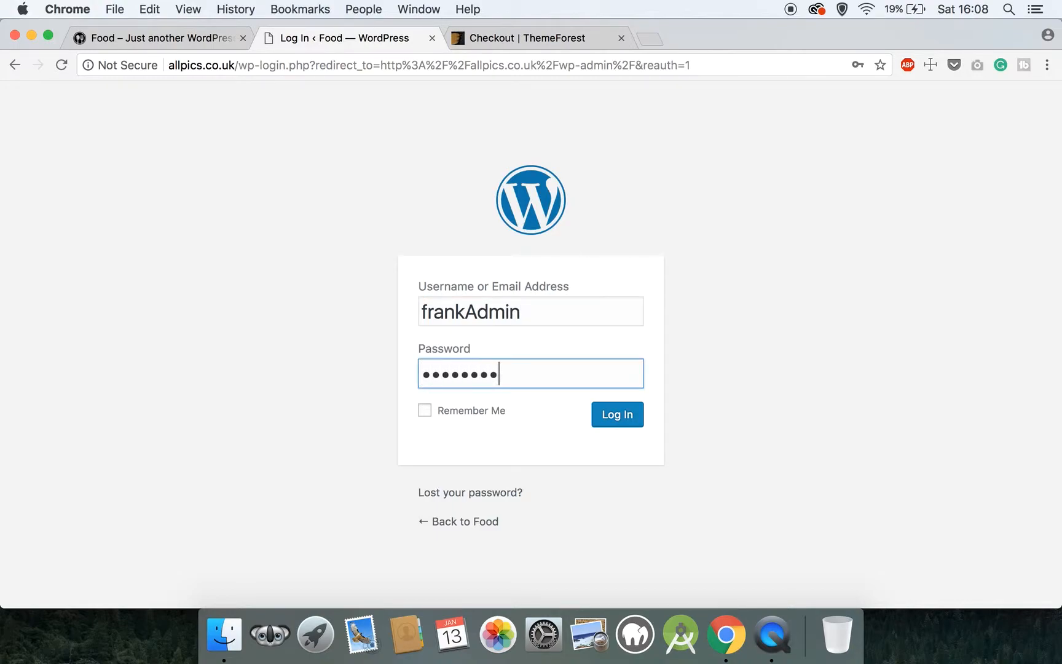
pyautogui.write('•••••')
pyautogui.press('Return')
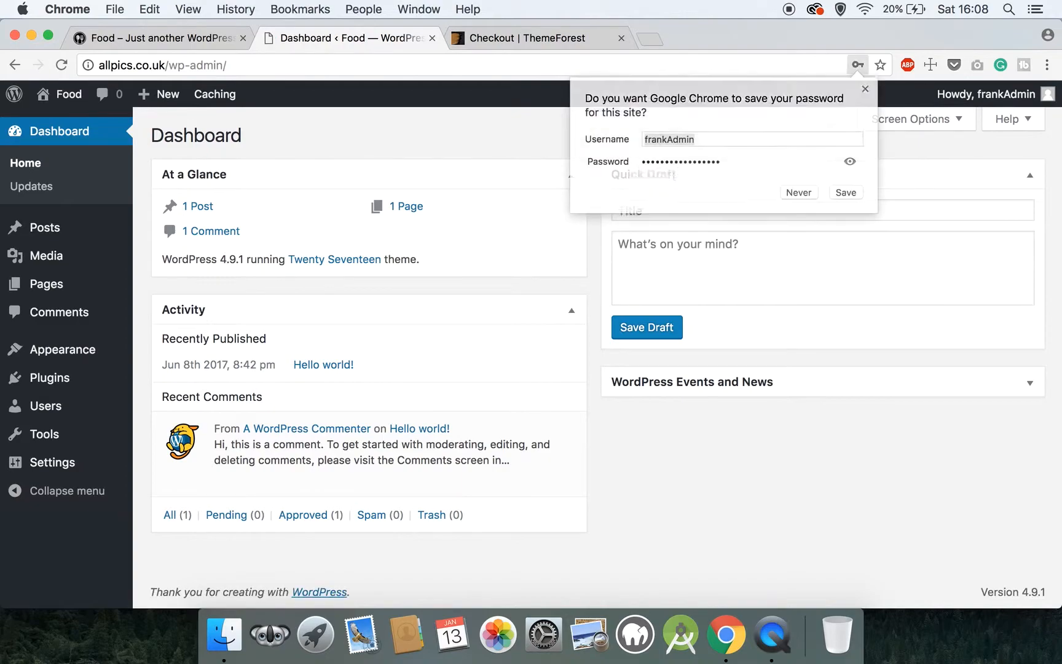
pyautogui.click(802, 193)
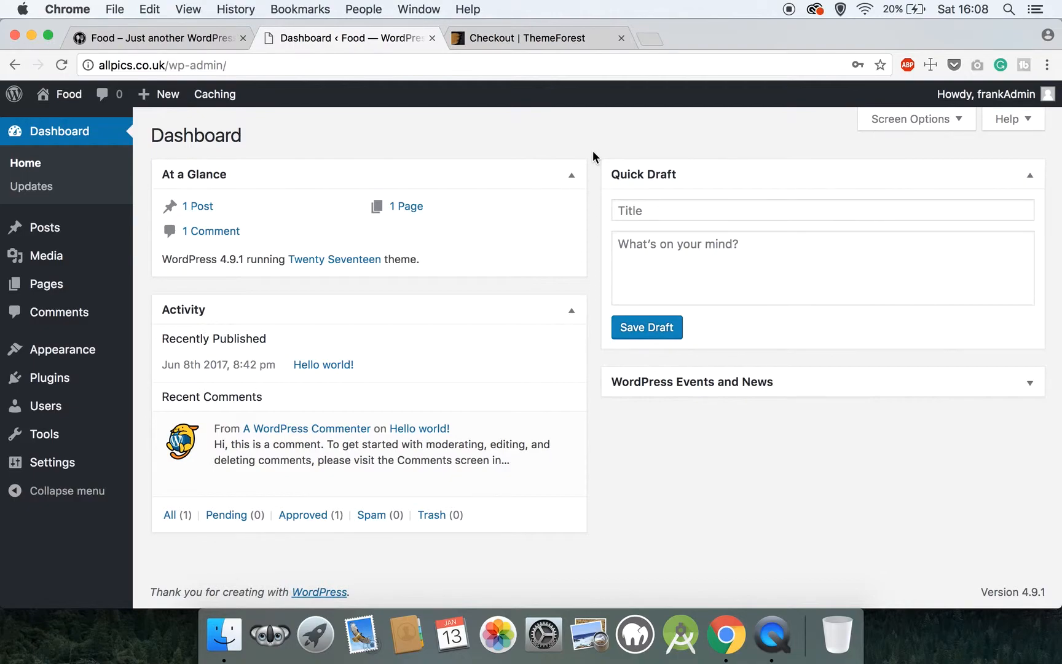
# Open the page for adding new themes from the installed themes list and browse the featured themes
pyautogui.moveTo(42, 374)
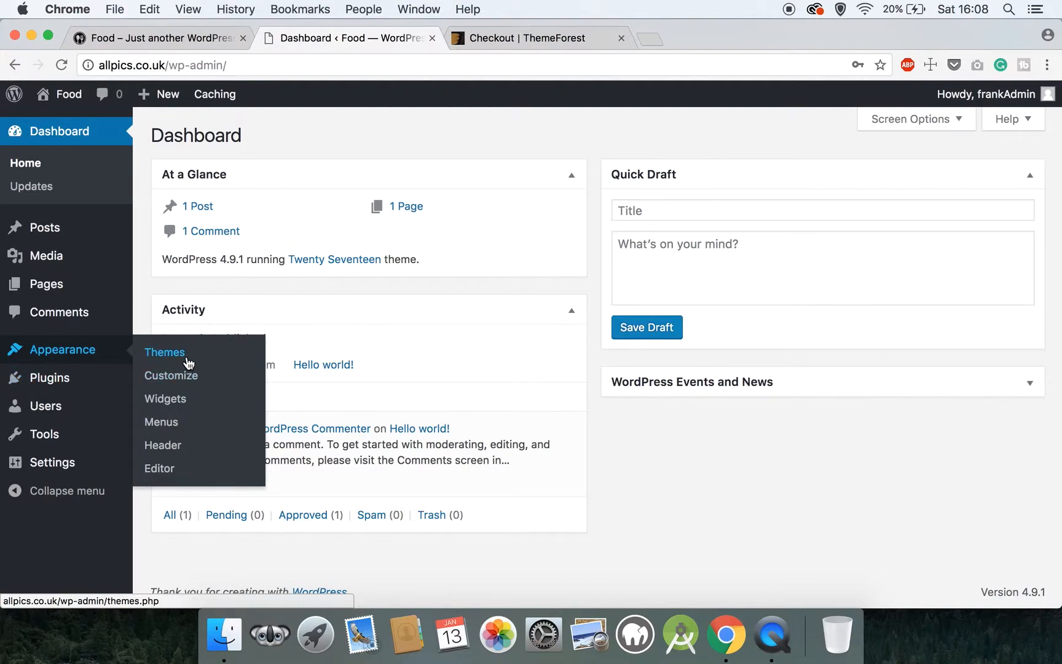
pyautogui.click(186, 359)
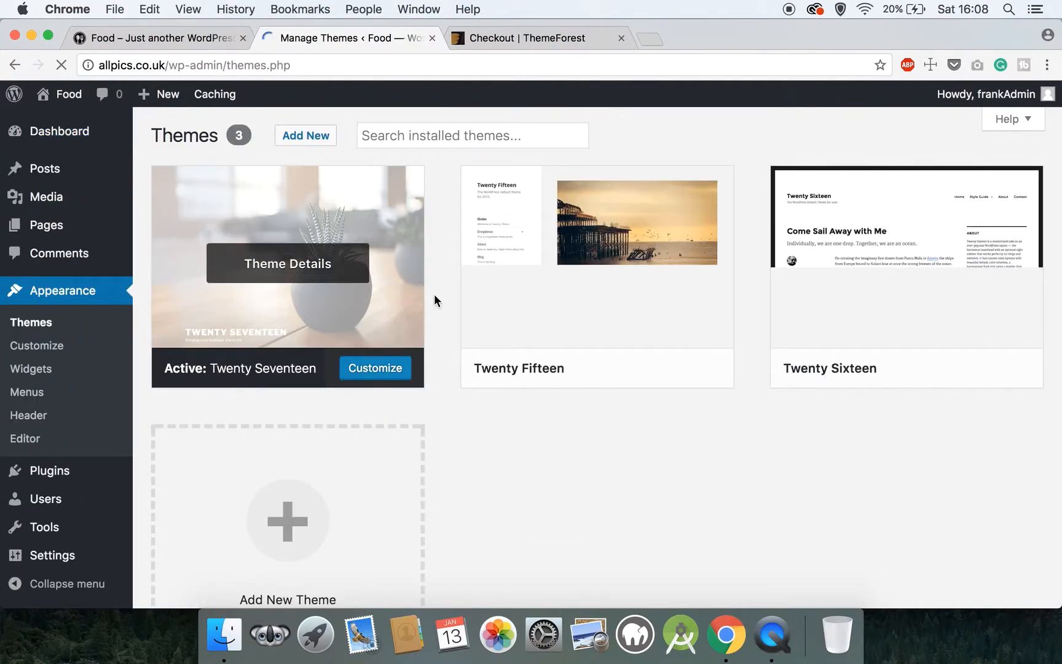
pyautogui.moveTo(558, 286)
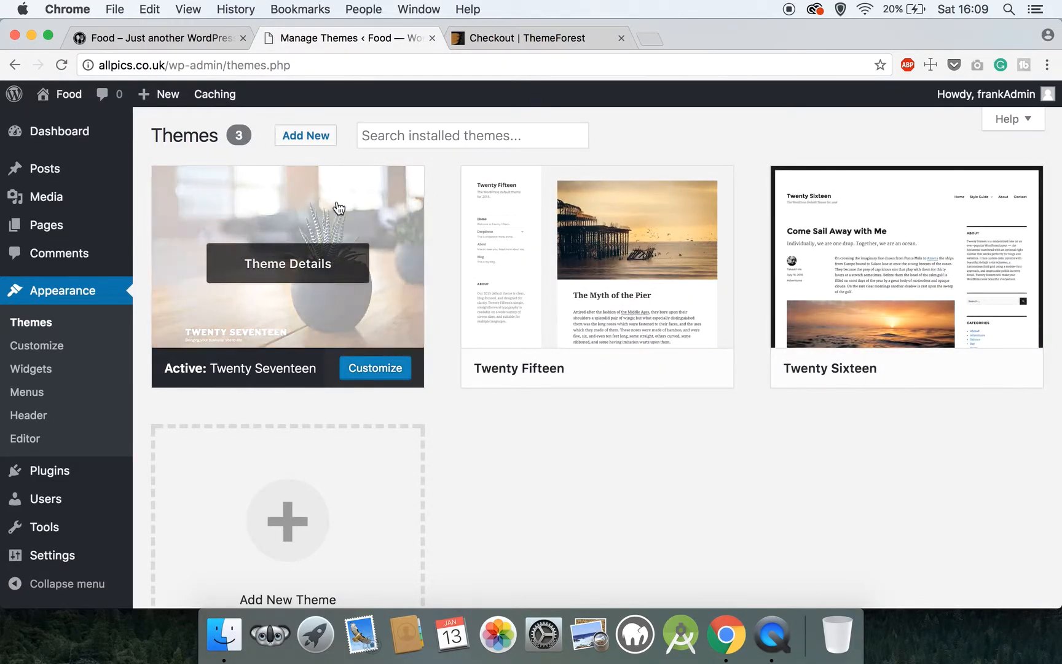
pyautogui.click(316, 145)
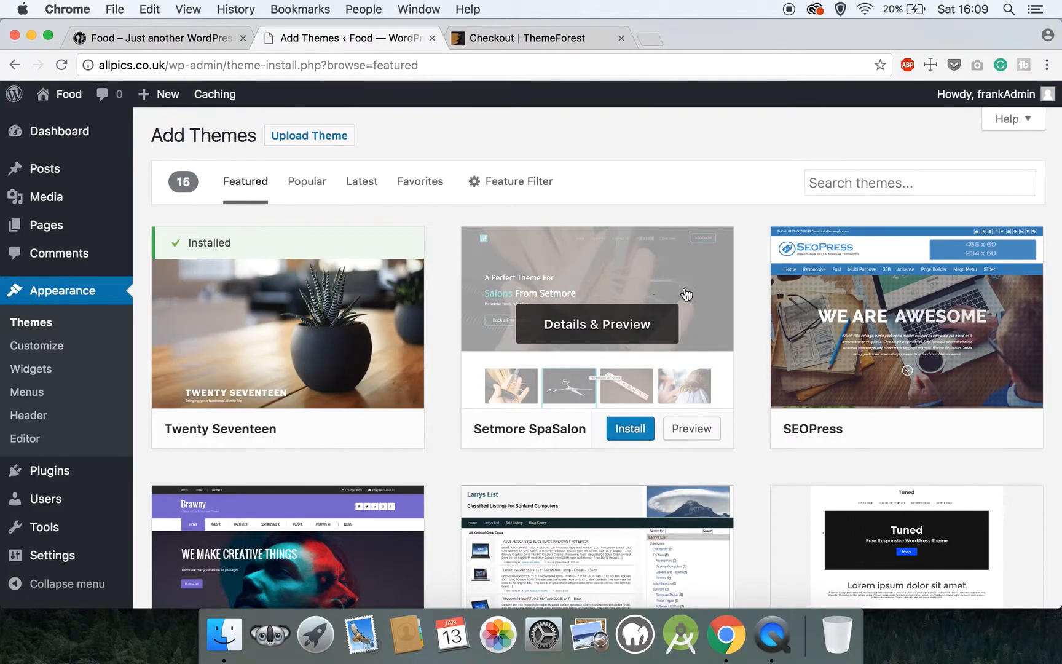
pyautogui.scroll(-5, 804, 346)
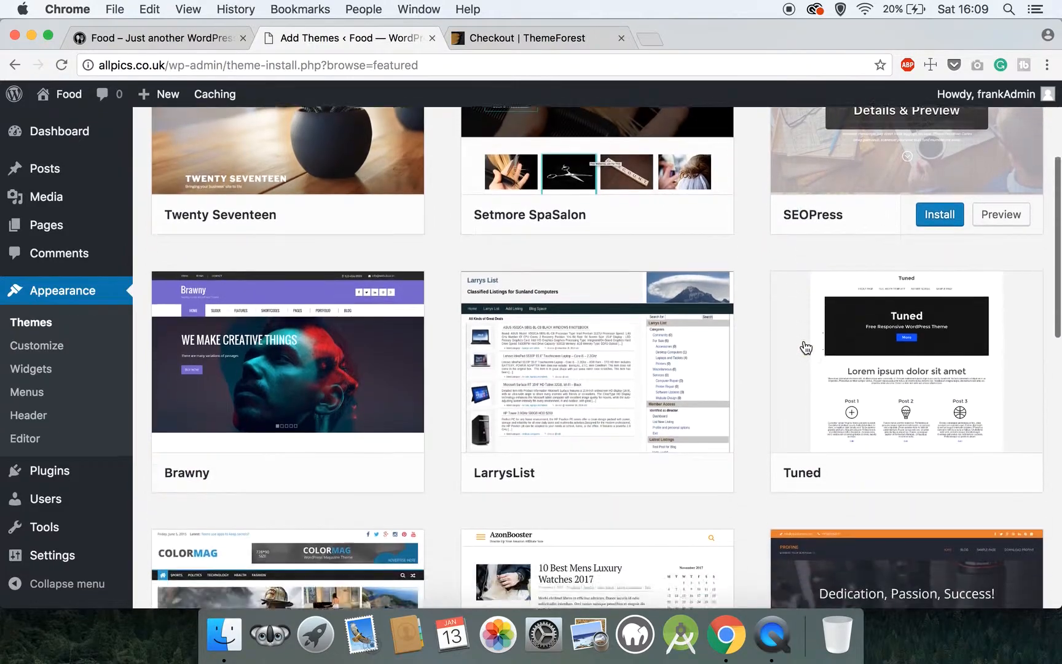
pyautogui.scroll(-6, 363, 323)
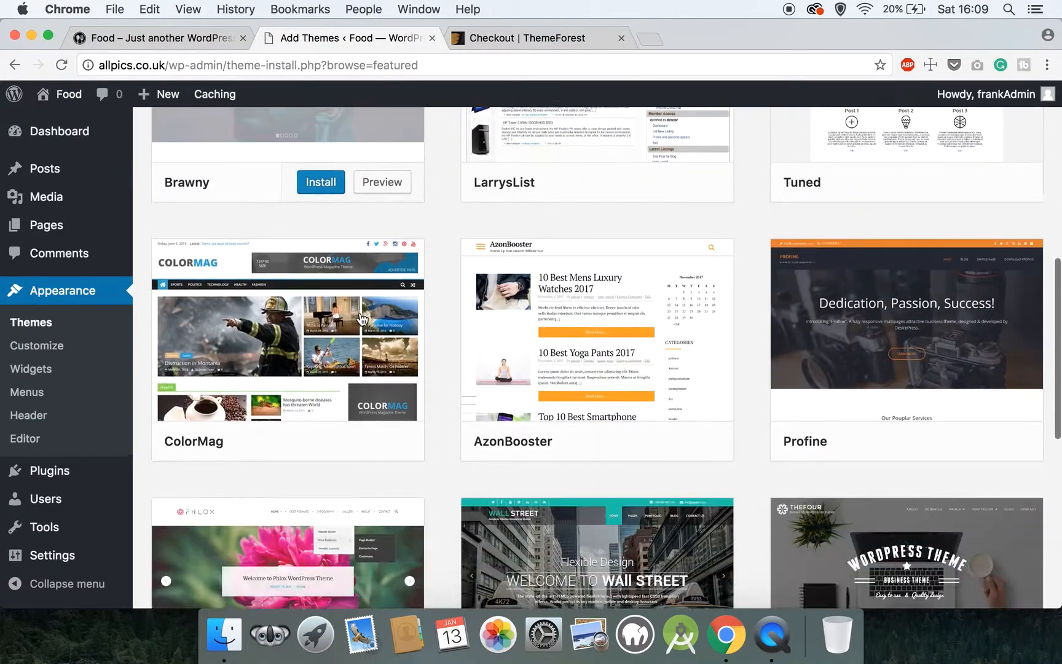
pyautogui.scroll(-8, 360, 316)
pyautogui.scroll(10, 361, 318)
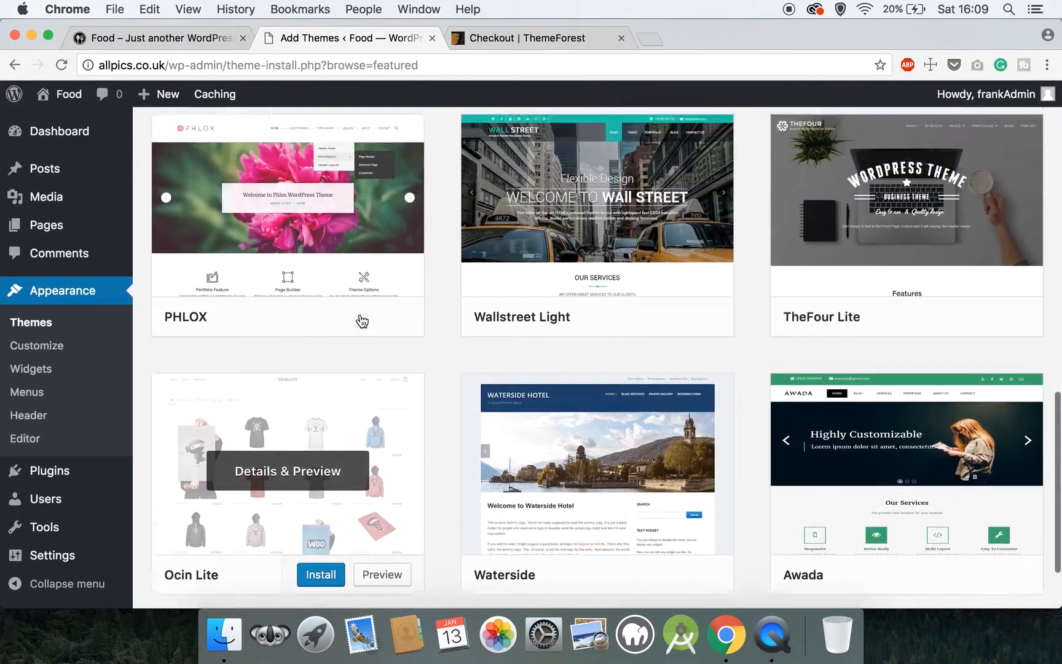
pyautogui.scroll(6, 362, 321)
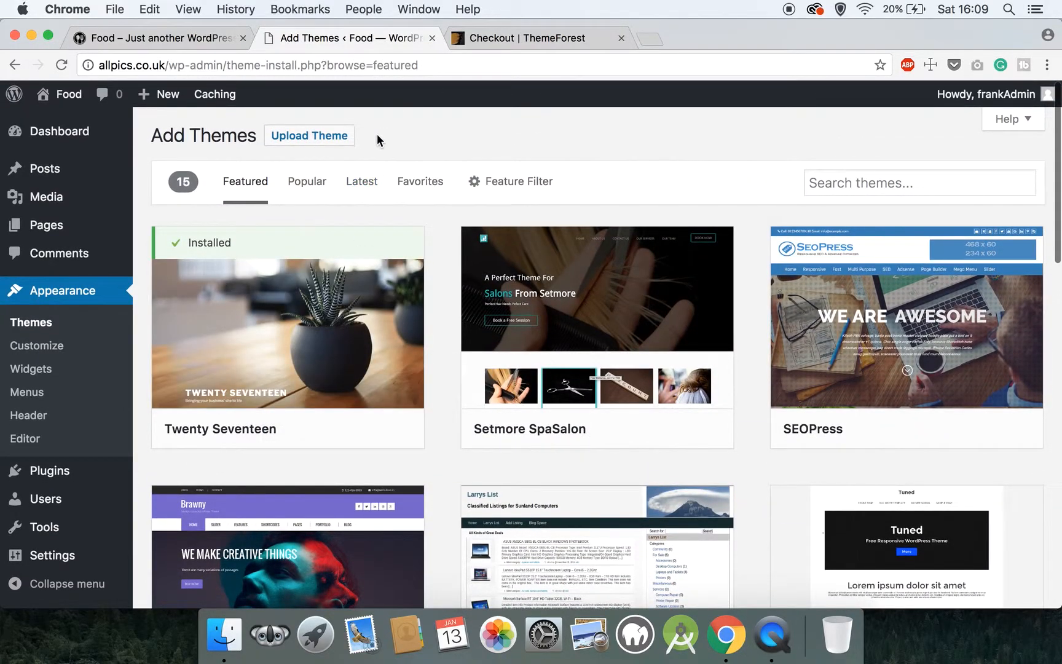
# Close the ThemeForest checkout tab and open the form for uploading a theme in .zip format
pyautogui.click(579, 36)
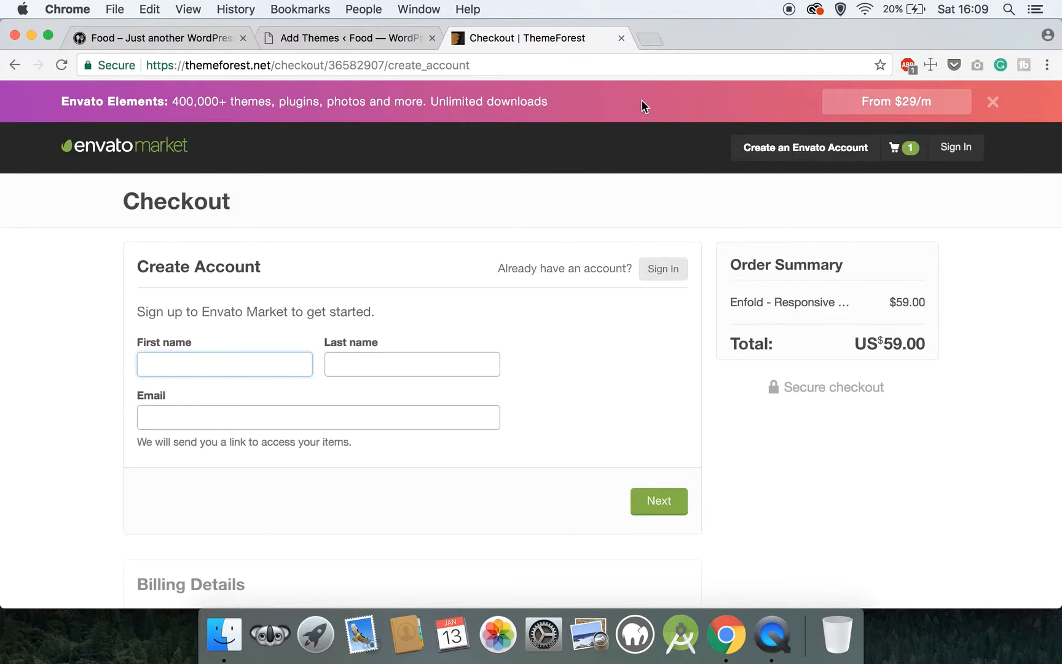
pyautogui.click(621, 38)
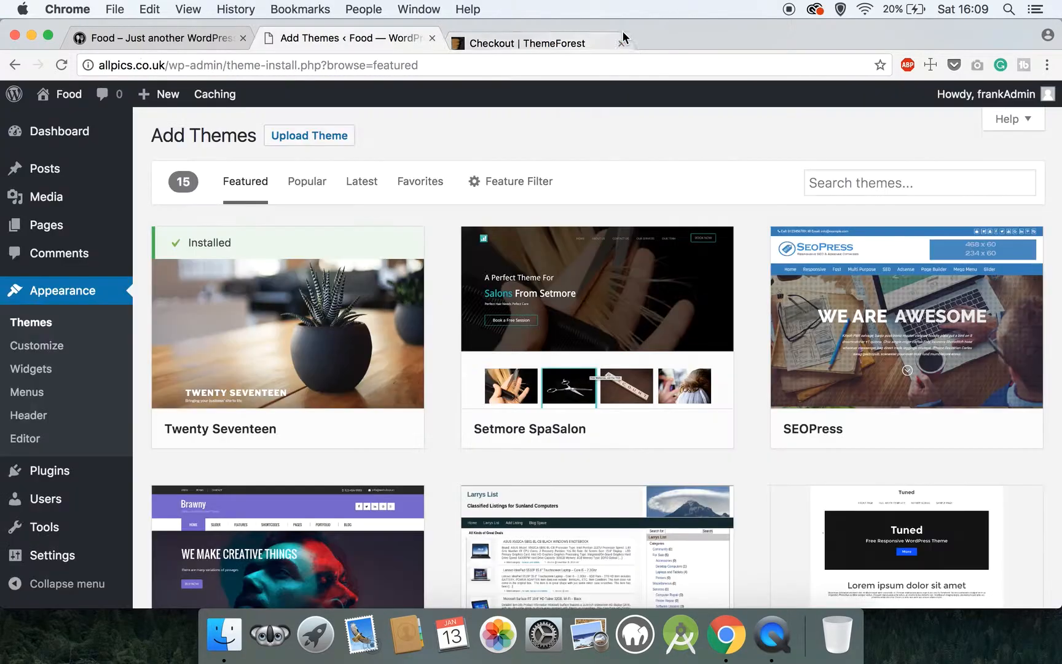
pyautogui.click(300, 140)
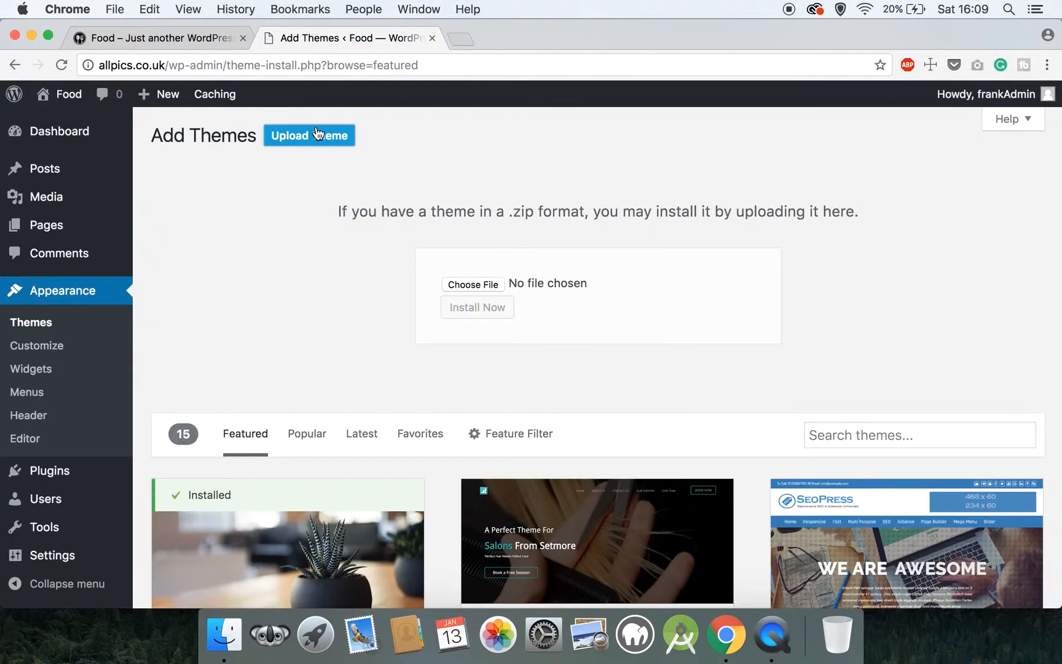
# Switch to Finder, supply enfold.zip from the Youtube folder as the theme file to upload, and close the Finder window
pyautogui.click(228, 639)
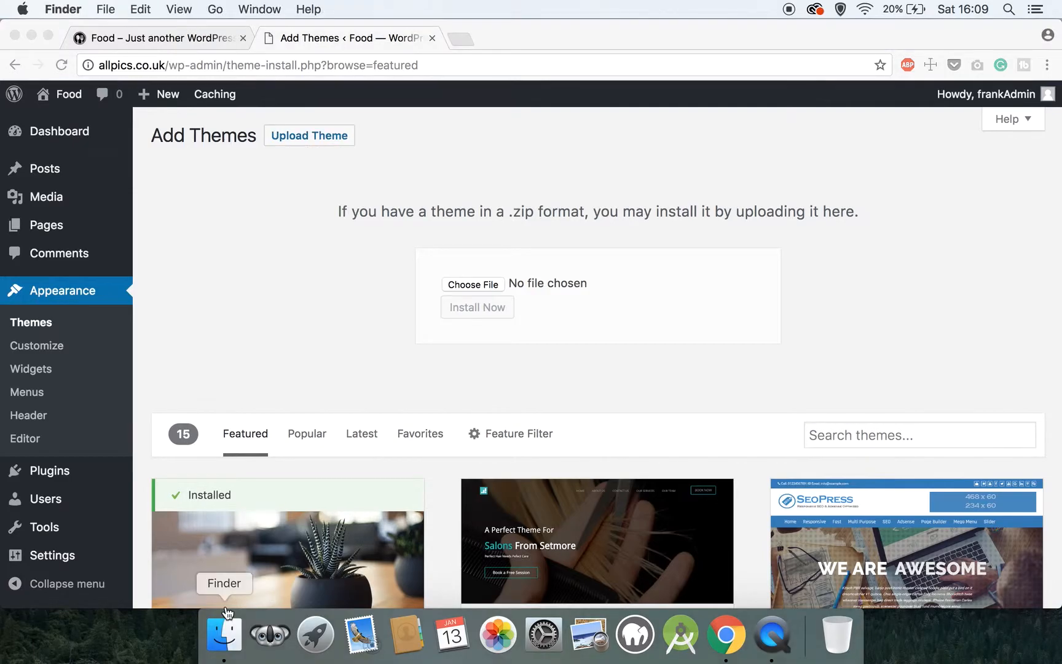
pyautogui.click(221, 286)
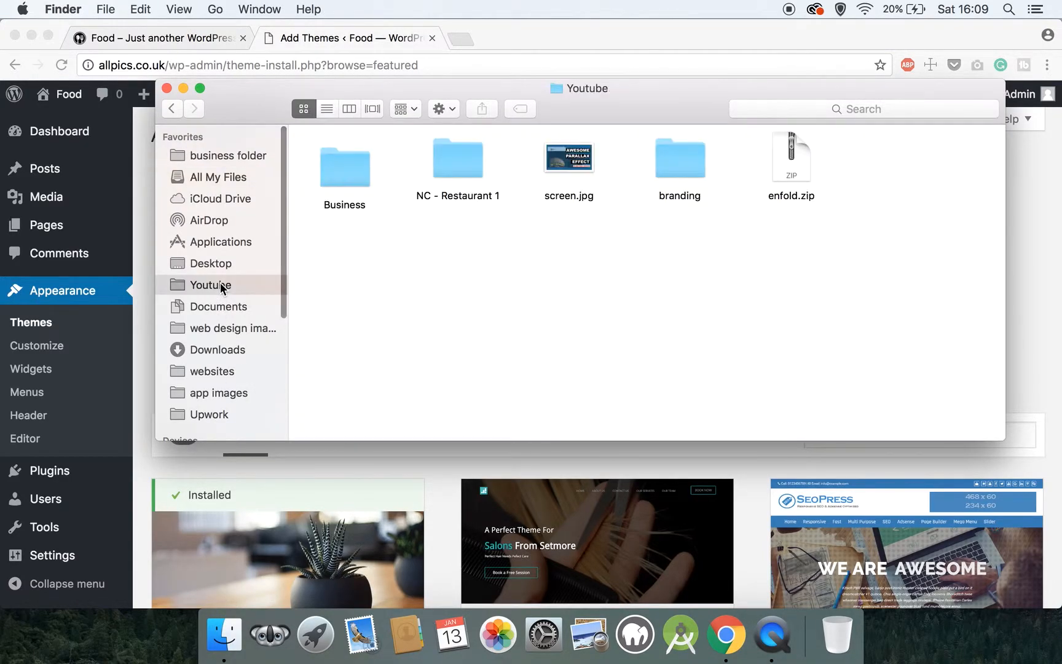
pyautogui.moveTo(683, 93); pyautogui.dragTo(816, 337)
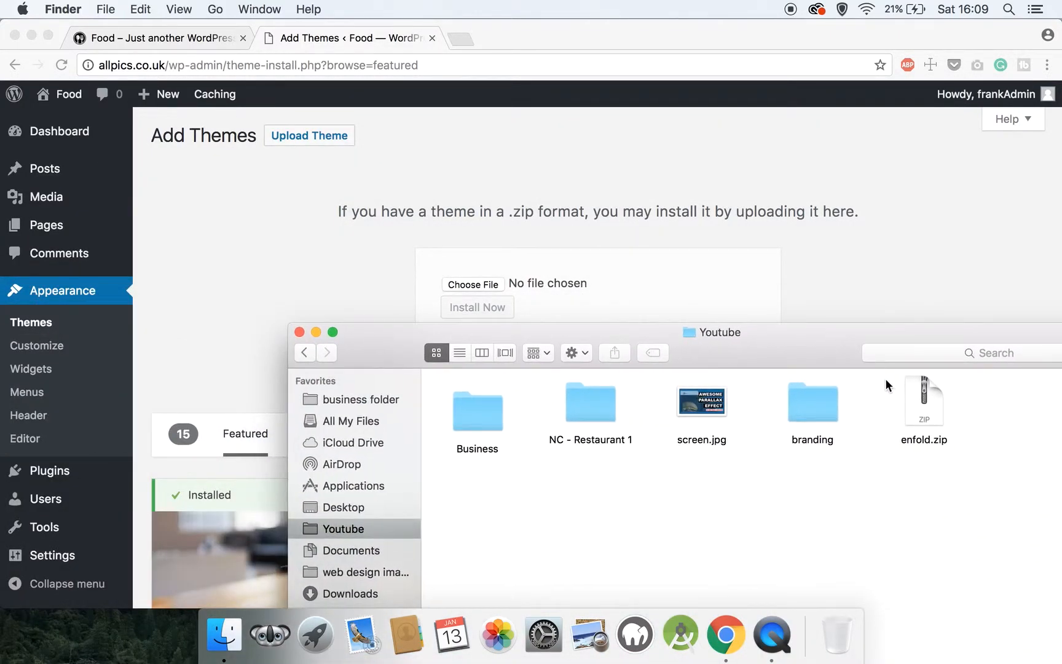
pyautogui.moveTo(912, 391); pyautogui.dragTo(483, 279)
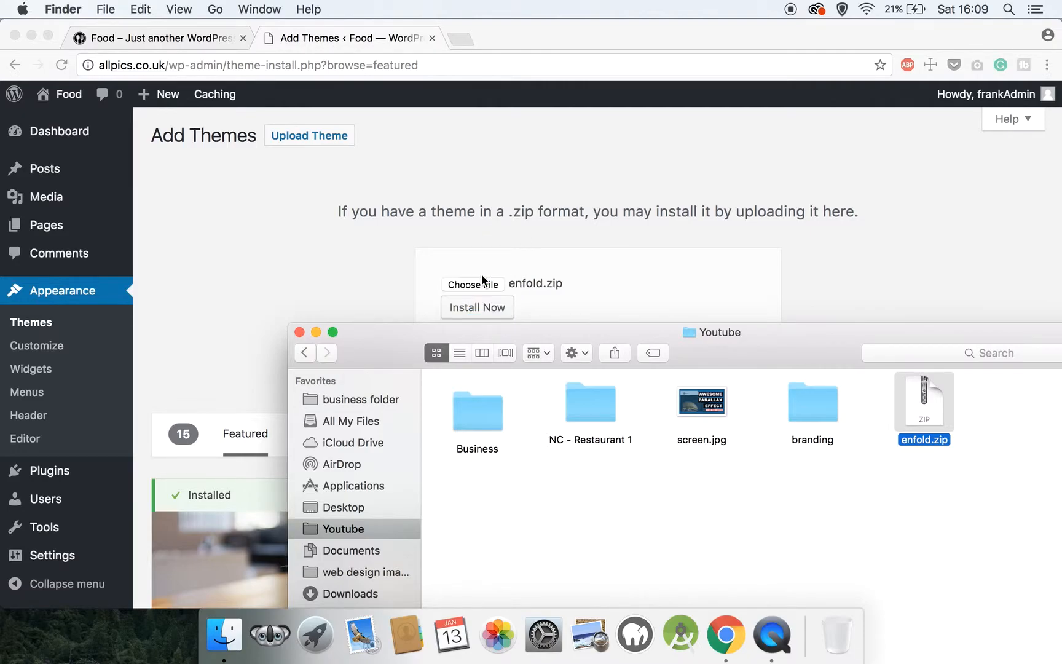
pyautogui.click(300, 332)
# Install the theme from the chosen enfold.zip file and activate it on the site
pyautogui.click(489, 308)
pyautogui.click(486, 310)
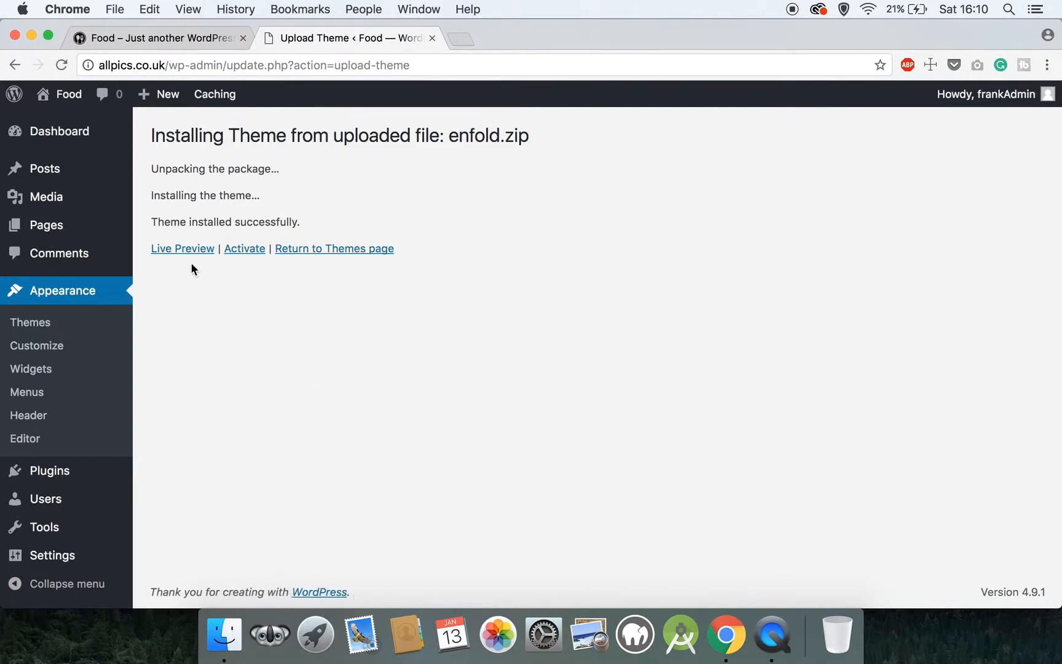
pyautogui.click(236, 253)
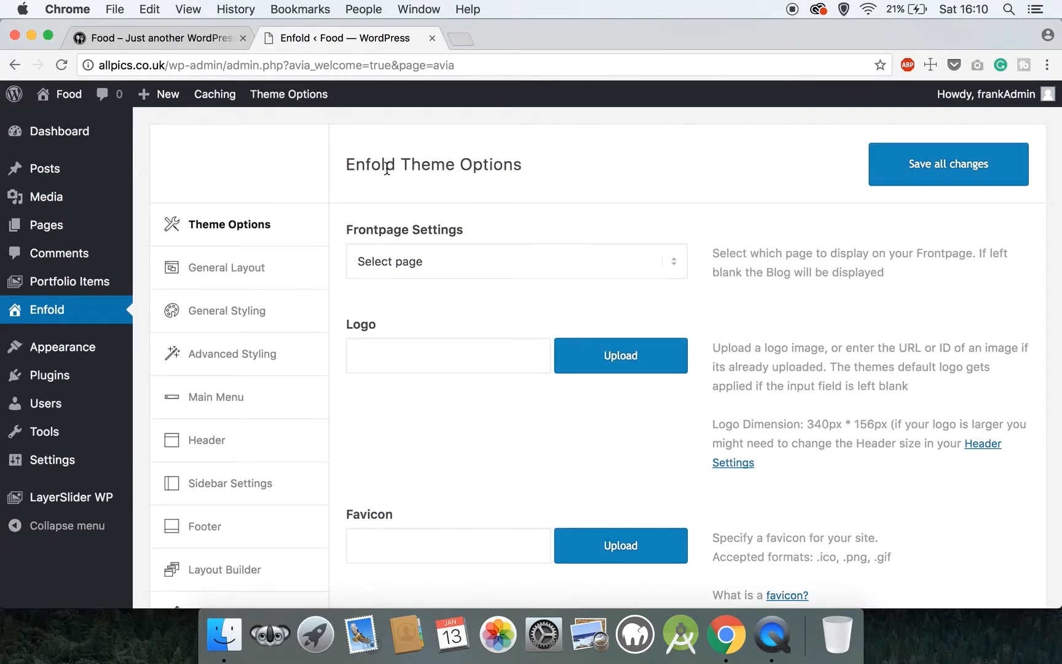
# Look through the Enfold theme options and start a new WordPress page
pyautogui.scroll(-3, 237, 247)
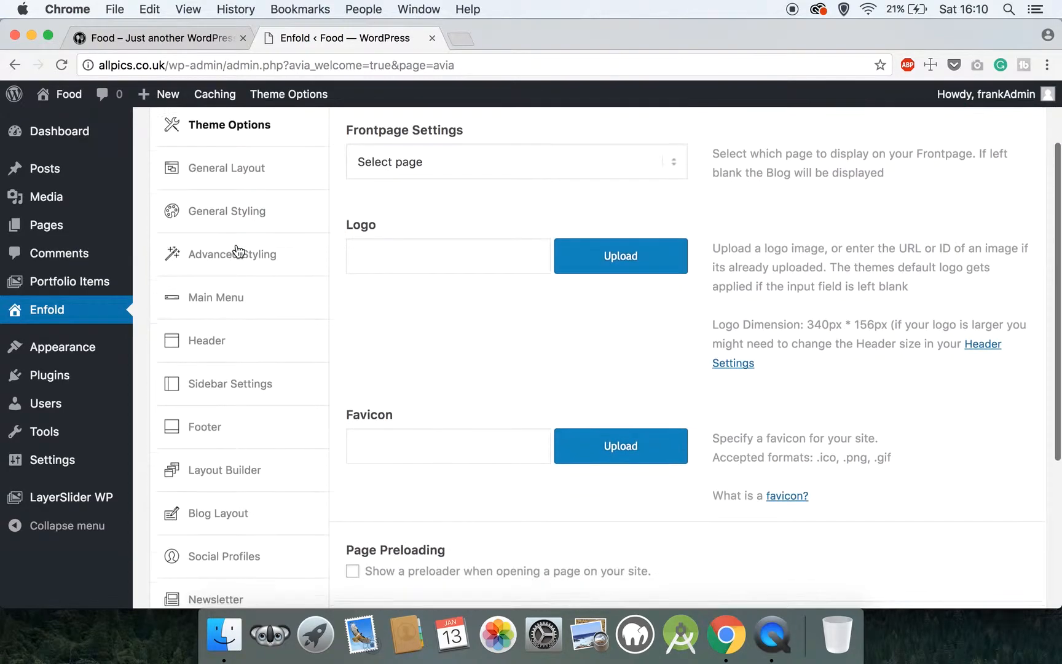
pyautogui.scroll(-5, 237, 249)
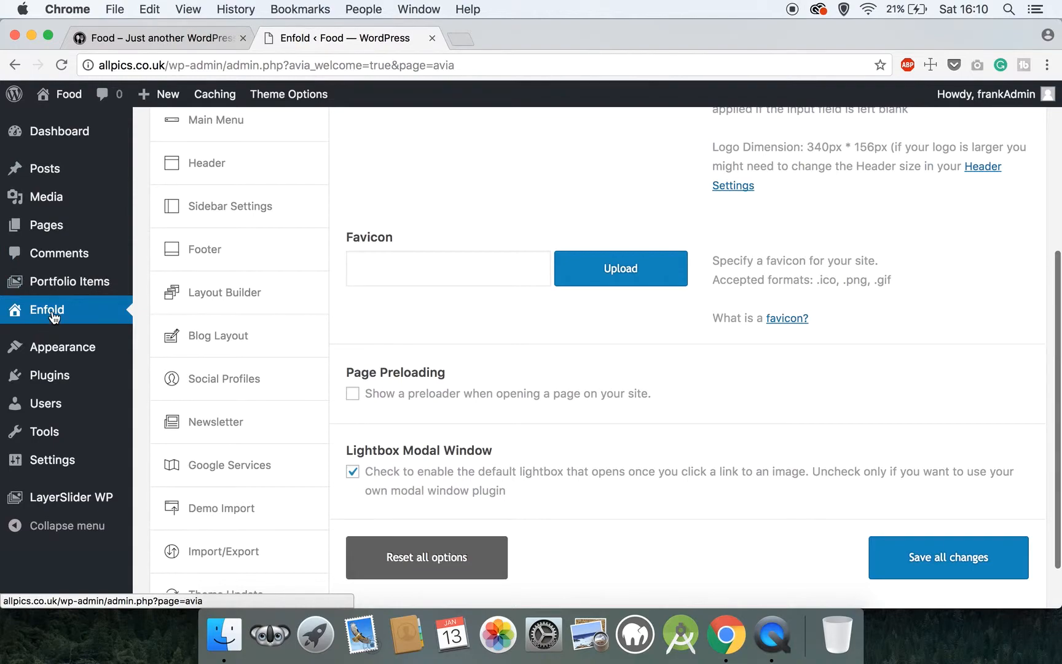
pyautogui.scroll(3, 231, 280)
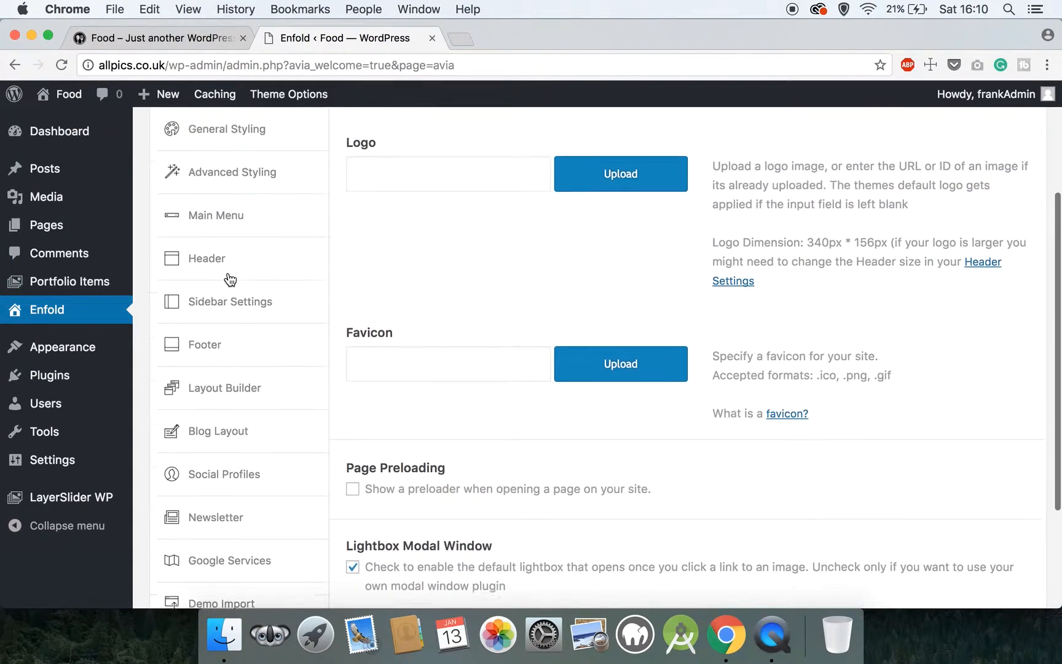
pyautogui.scroll(5, 231, 279)
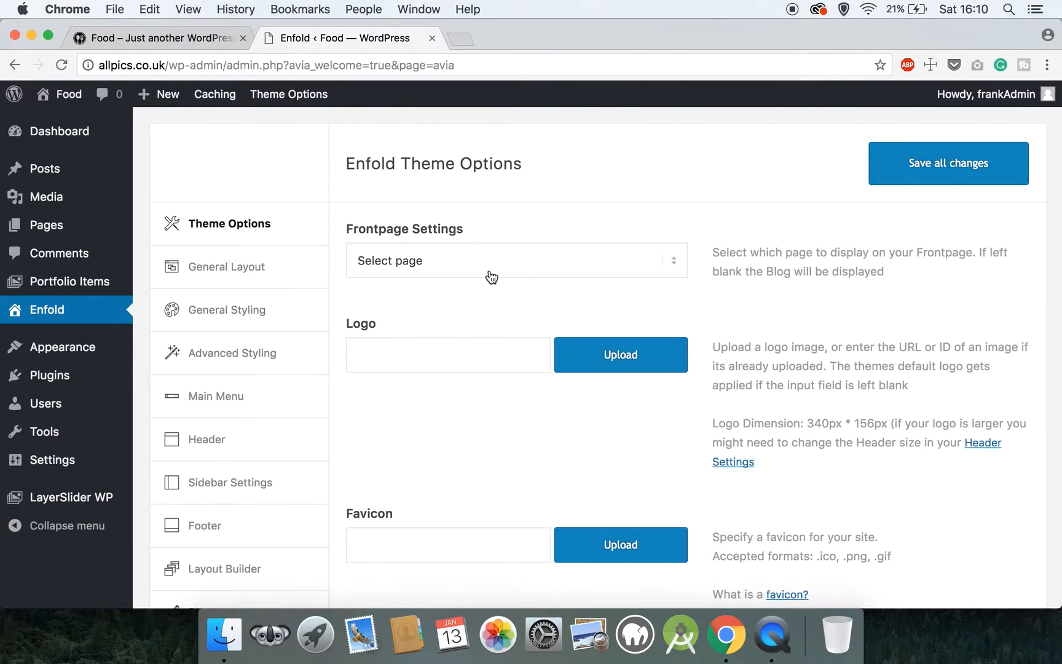
pyautogui.moveTo(62, 235)
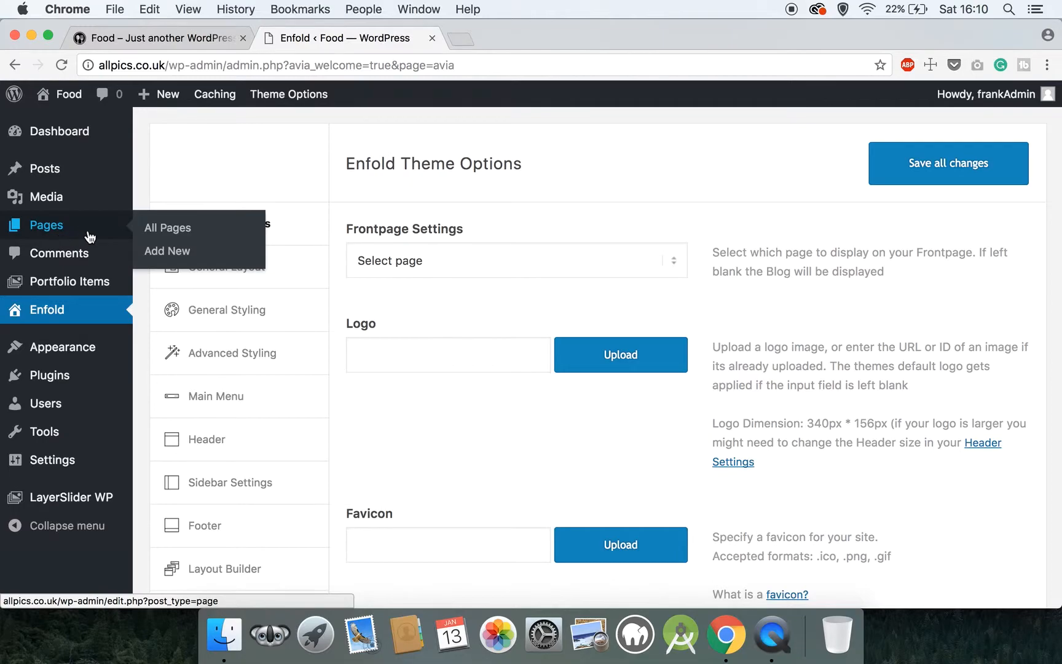
pyautogui.click(163, 252)
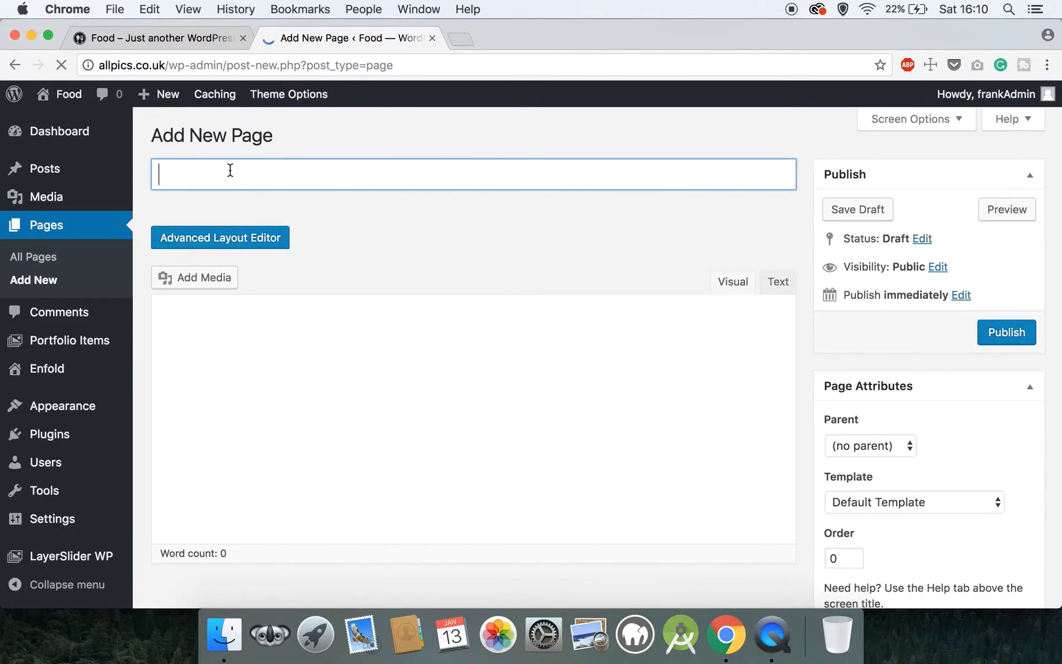
# Look over the finished Food demo site in its browser tab, and return to the new page's editor
pyautogui.click(198, 39)
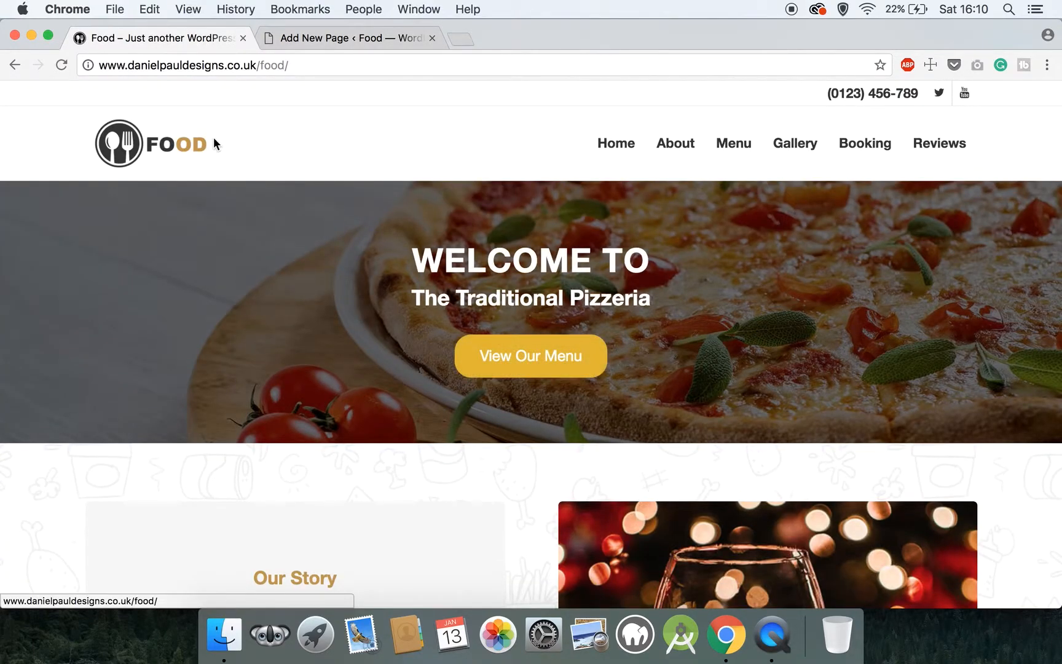
pyautogui.scroll(-15, 227, 243)
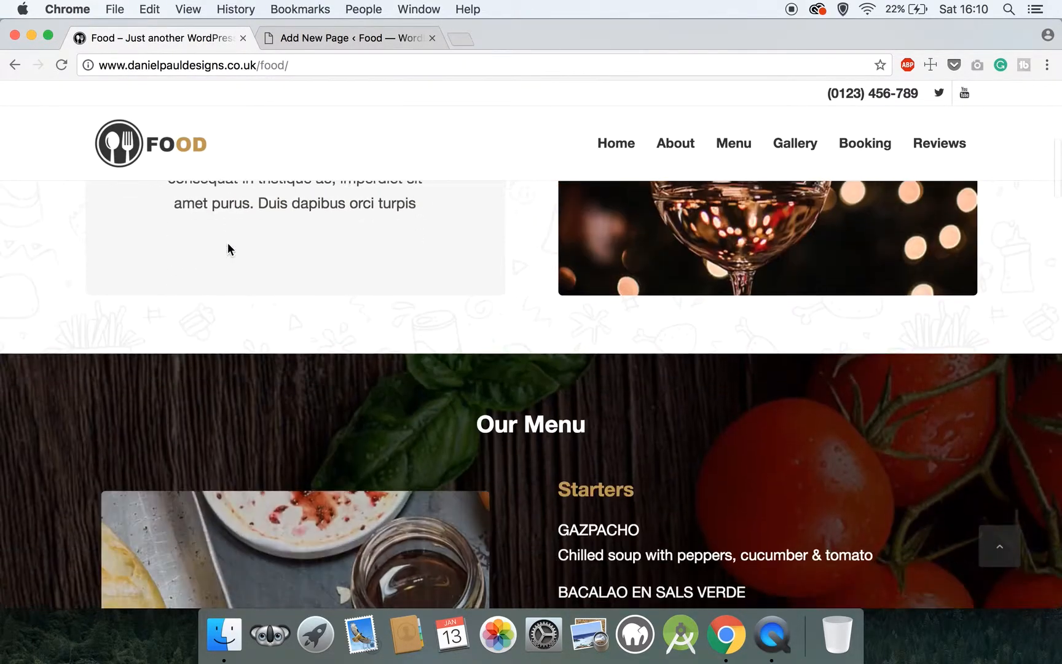
pyautogui.scroll(-15, 227, 249)
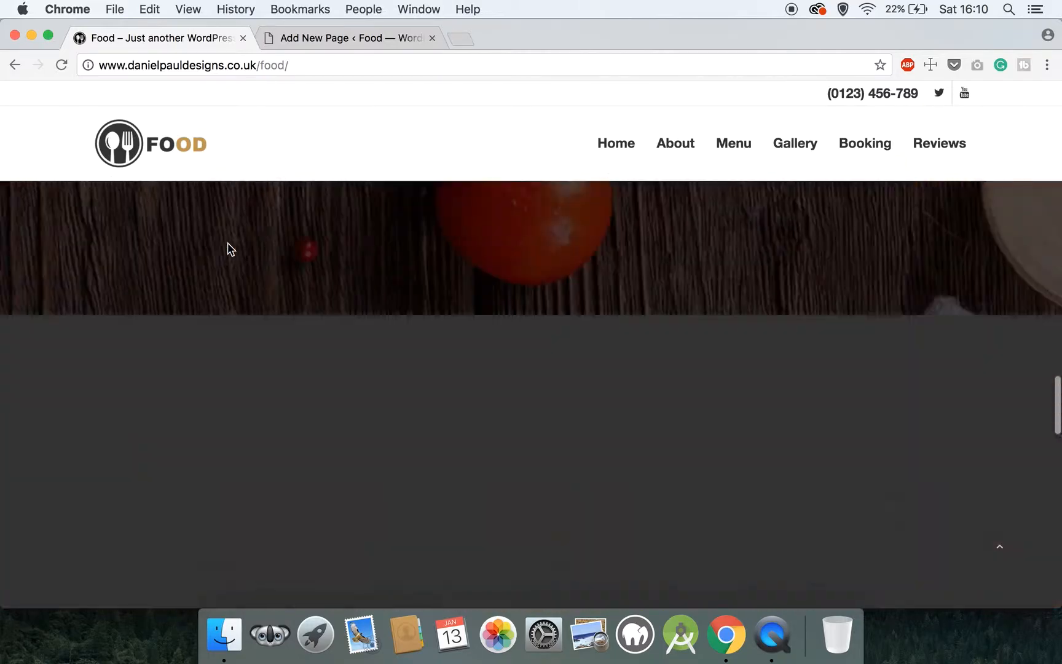
pyautogui.scroll(20, 227, 248)
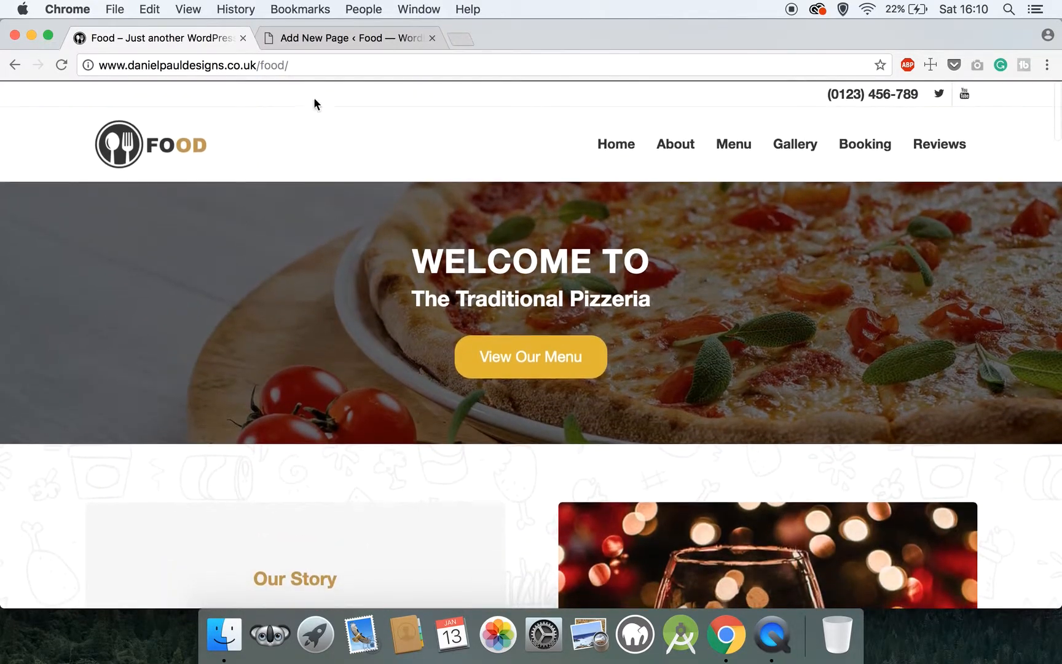
pyautogui.click(342, 40)
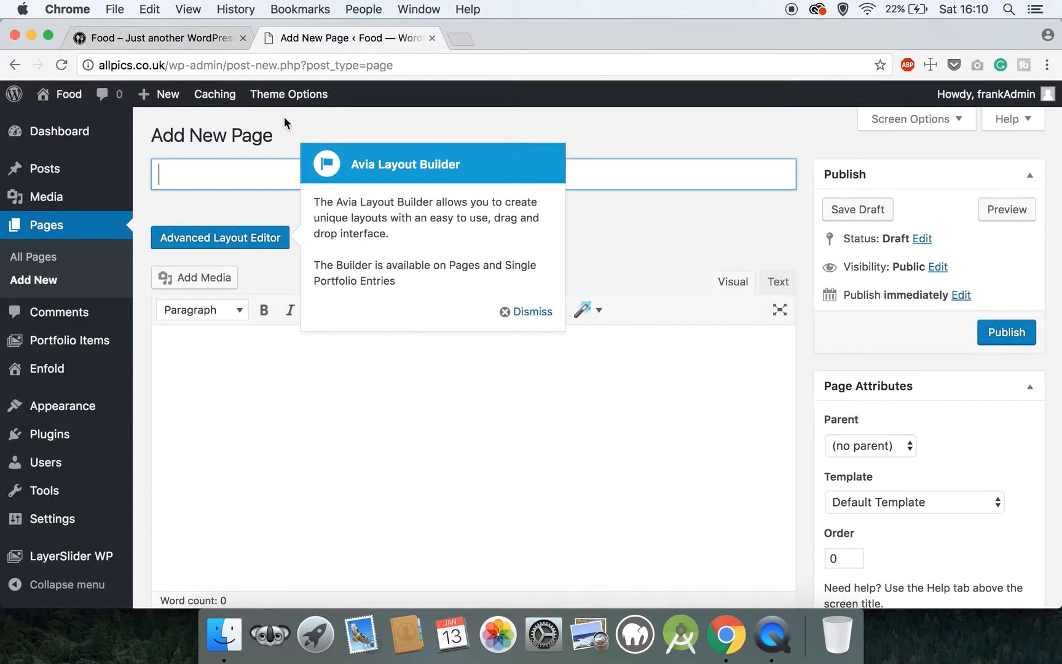
# Dismiss the Avia Layout Builder tip, title the new page "Homepage" and publish it
pyautogui.click(530, 308)
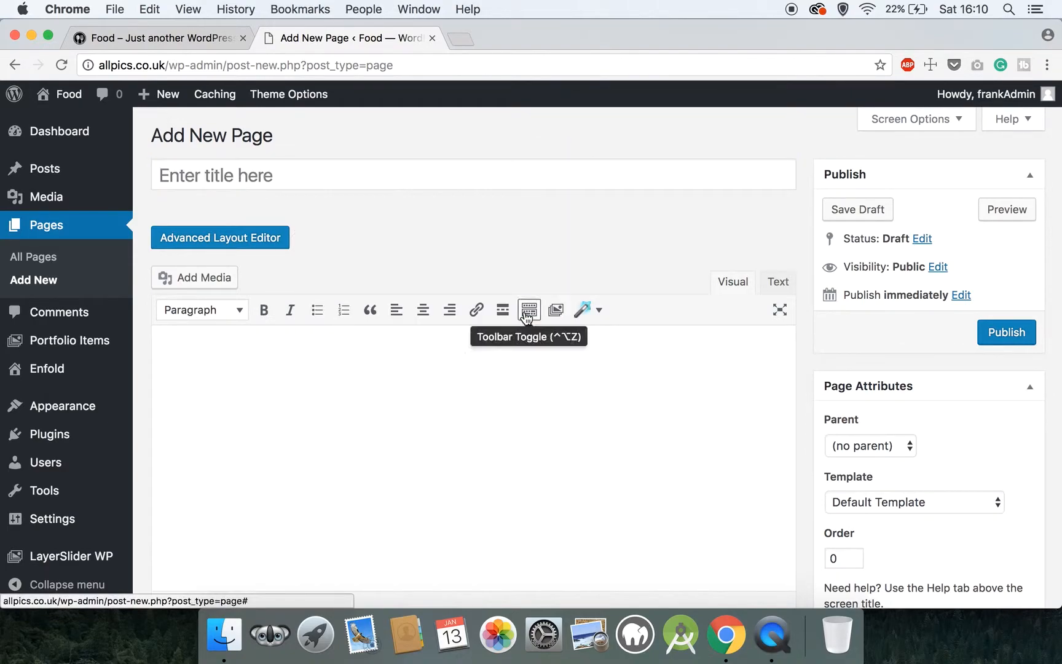
pyautogui.click(362, 171)
pyautogui.write('Homepage')
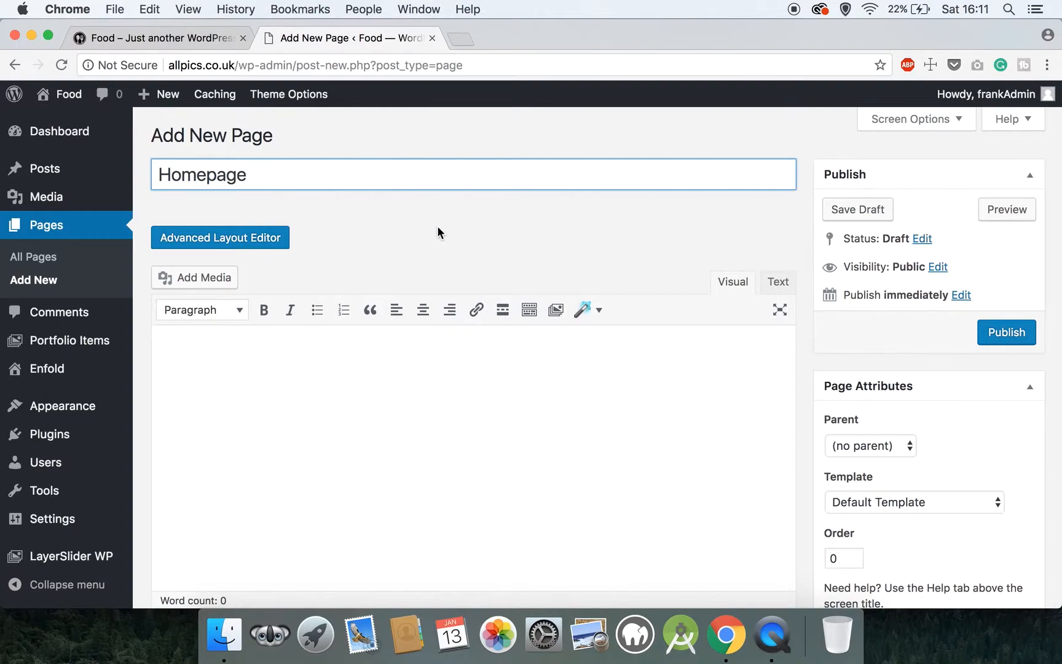
pyautogui.click(362, 332)
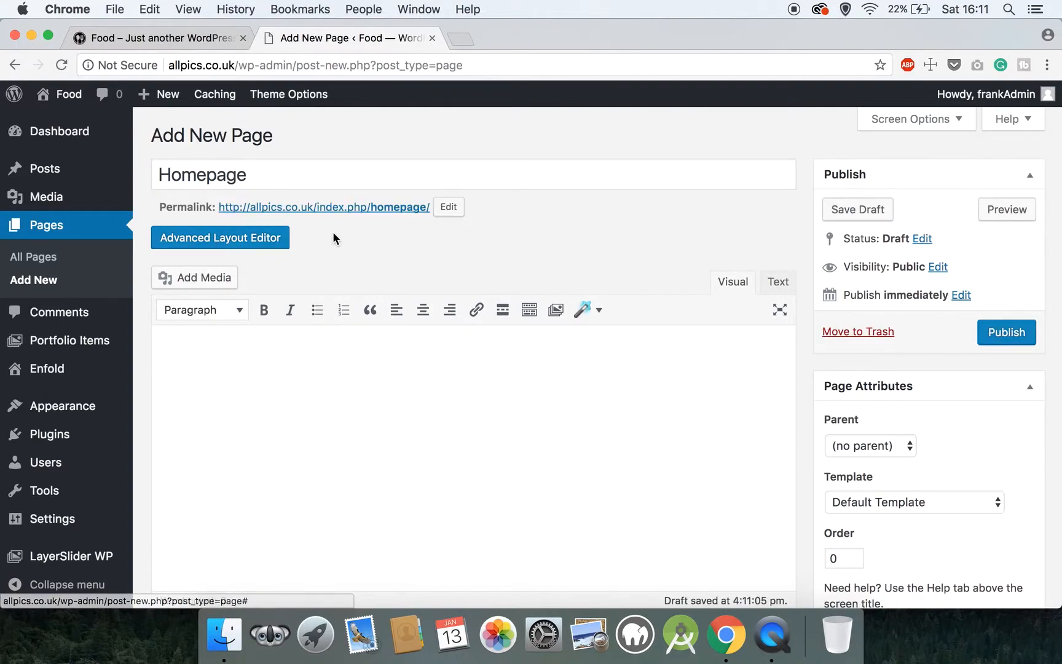
pyautogui.click(1005, 338)
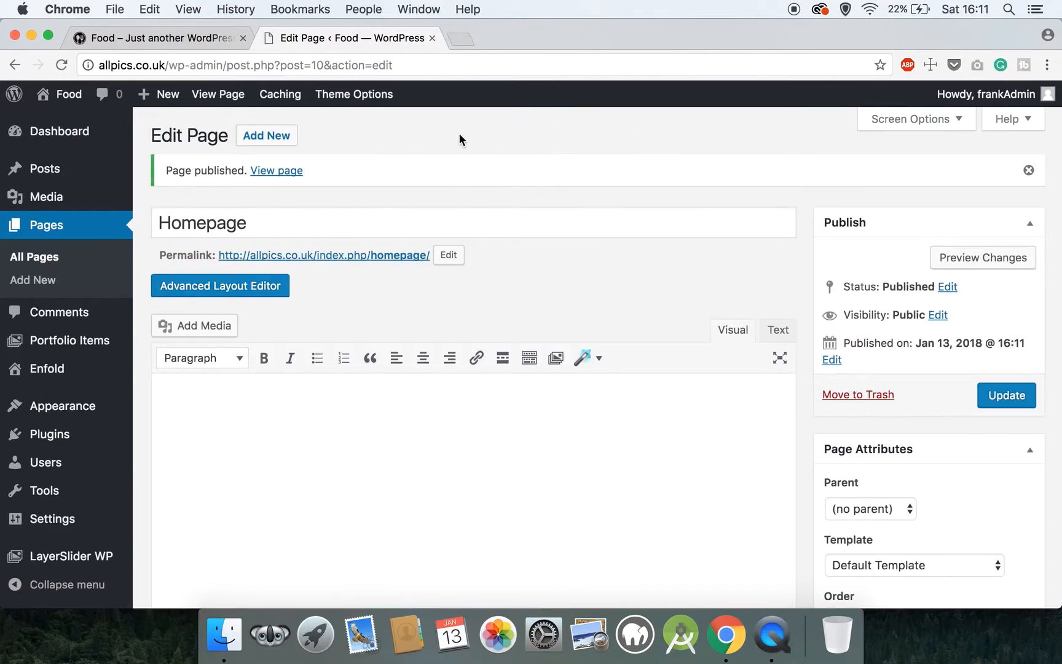
# View the published Homepage on the live site and return to its editing screen
pyautogui.click(282, 176)
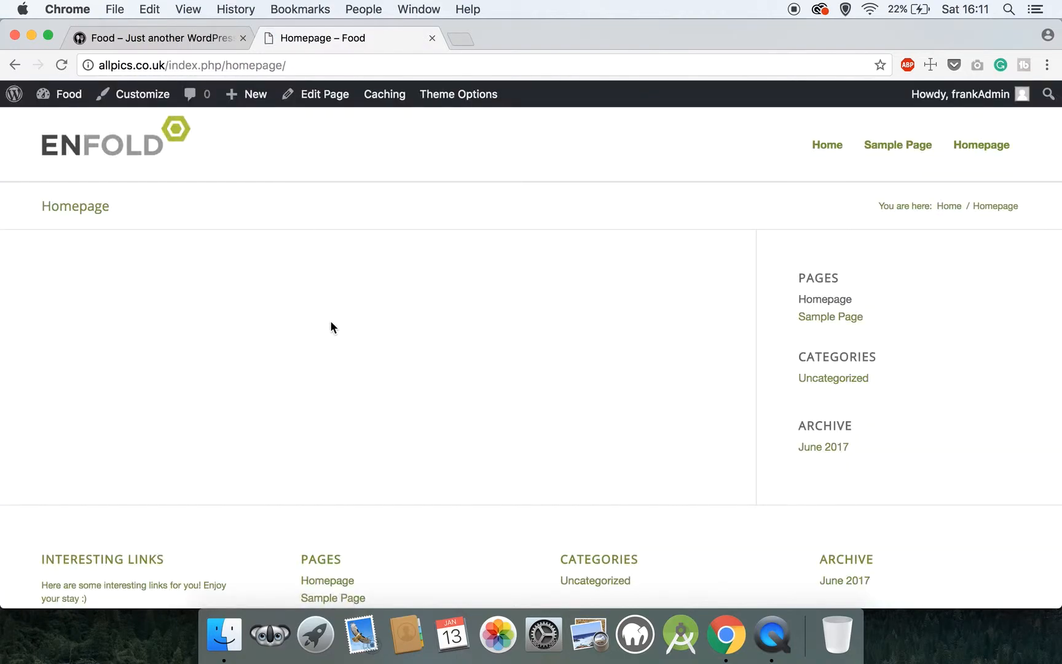
pyautogui.scroll(-3, 330, 320)
pyautogui.scroll(3, 330, 320)
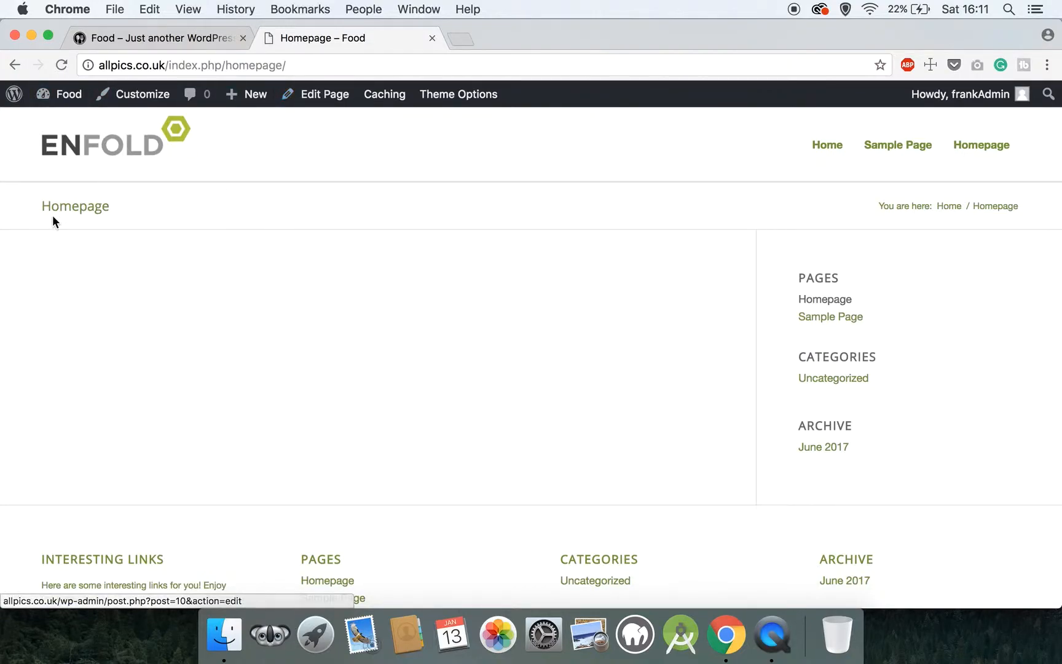
pyautogui.click(12, 63)
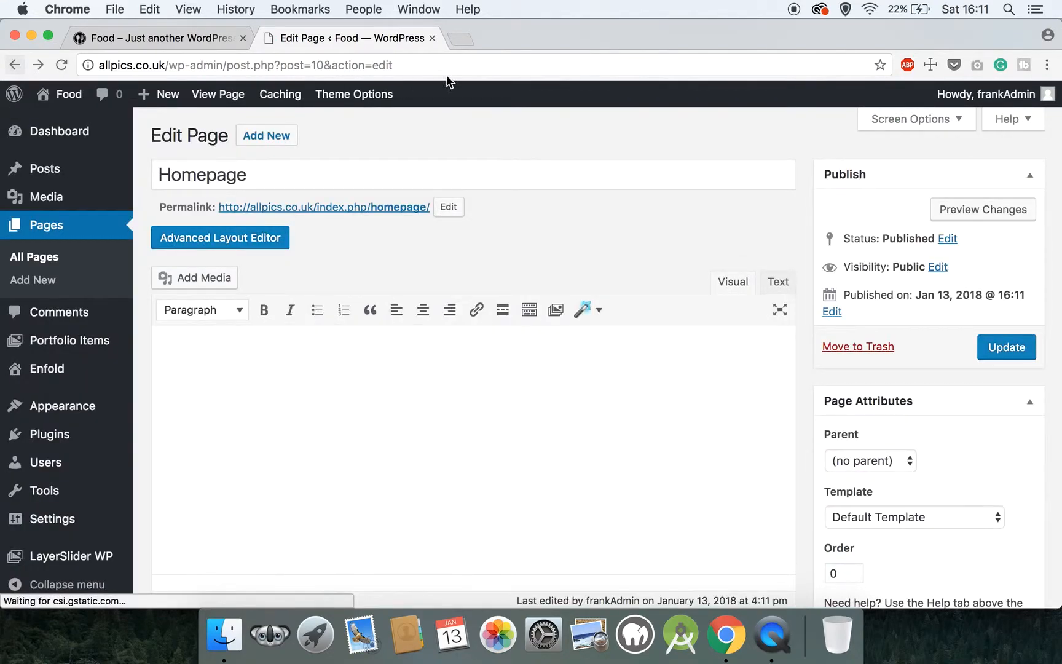
# Set Homepage as the front page in the Enfold theme options, leave the blog page unselected, and save all changes
pyautogui.moveTo(64, 101)
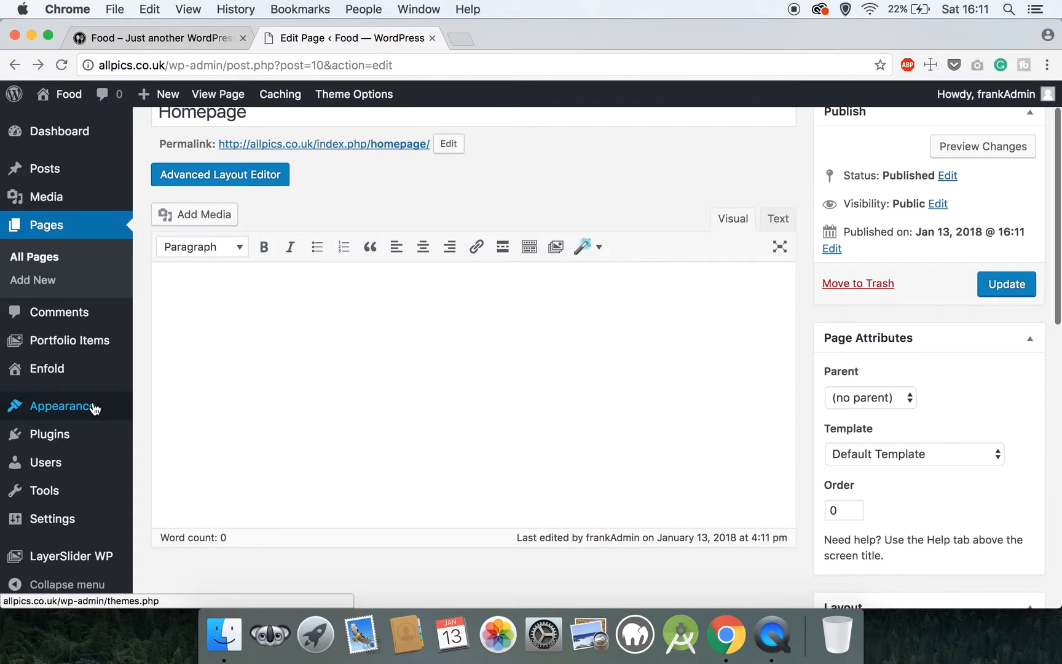
pyautogui.click(61, 372)
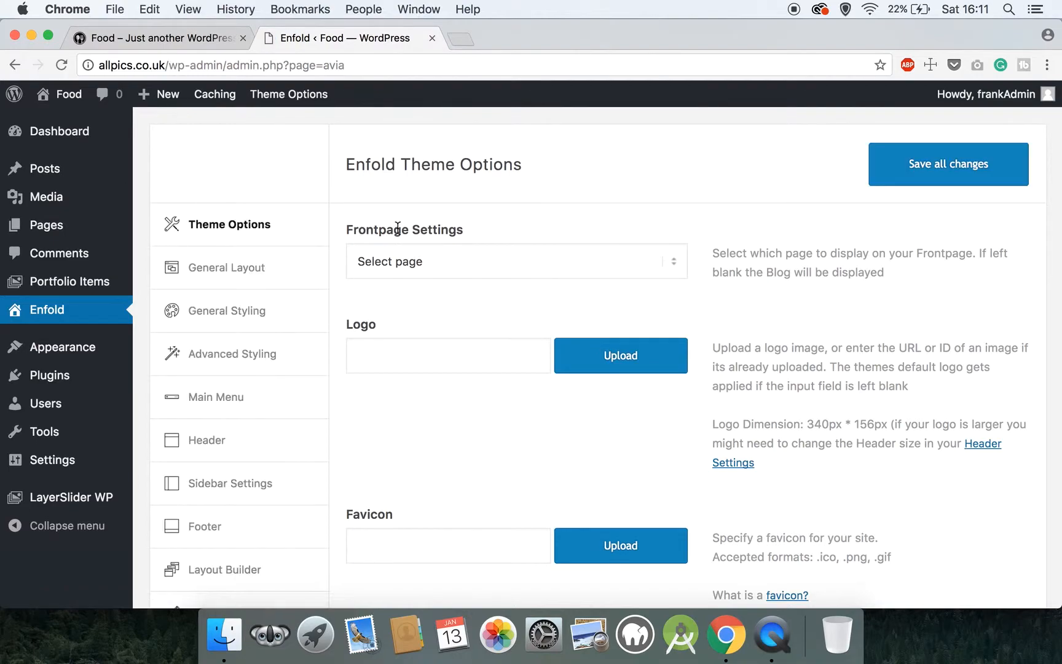
pyautogui.click(457, 255)
pyautogui.click(441, 275)
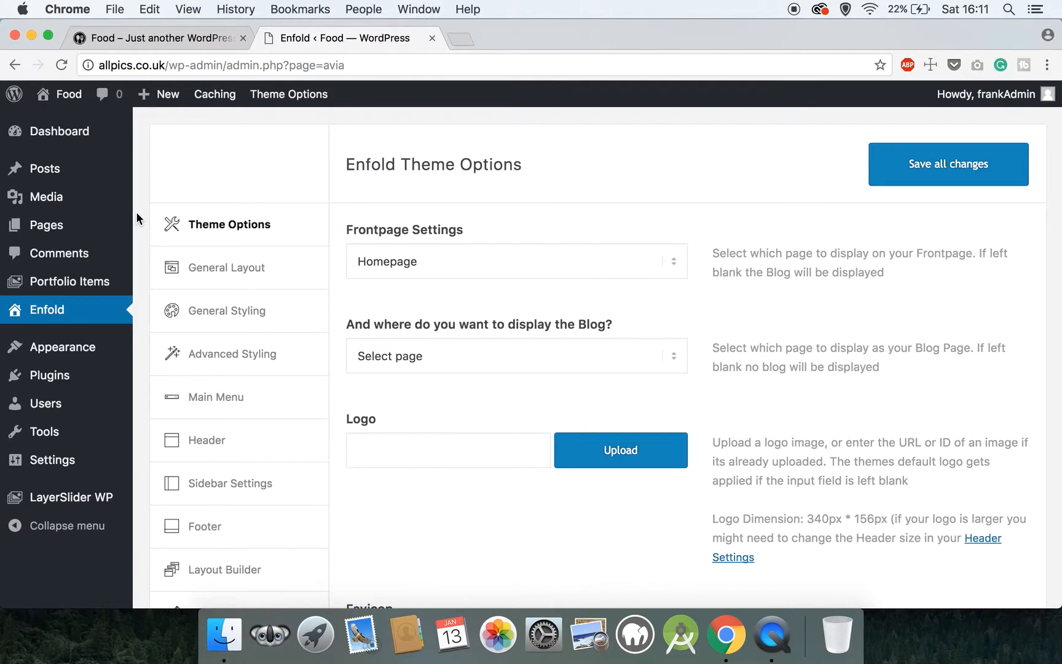
pyautogui.moveTo(67, 226)
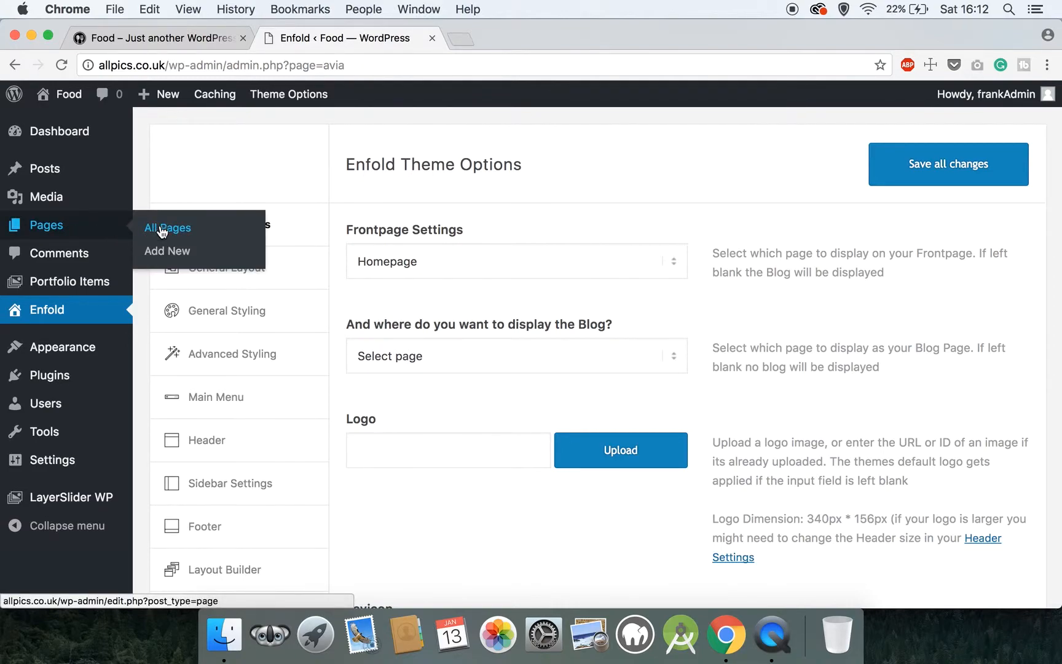
pyautogui.click(372, 346)
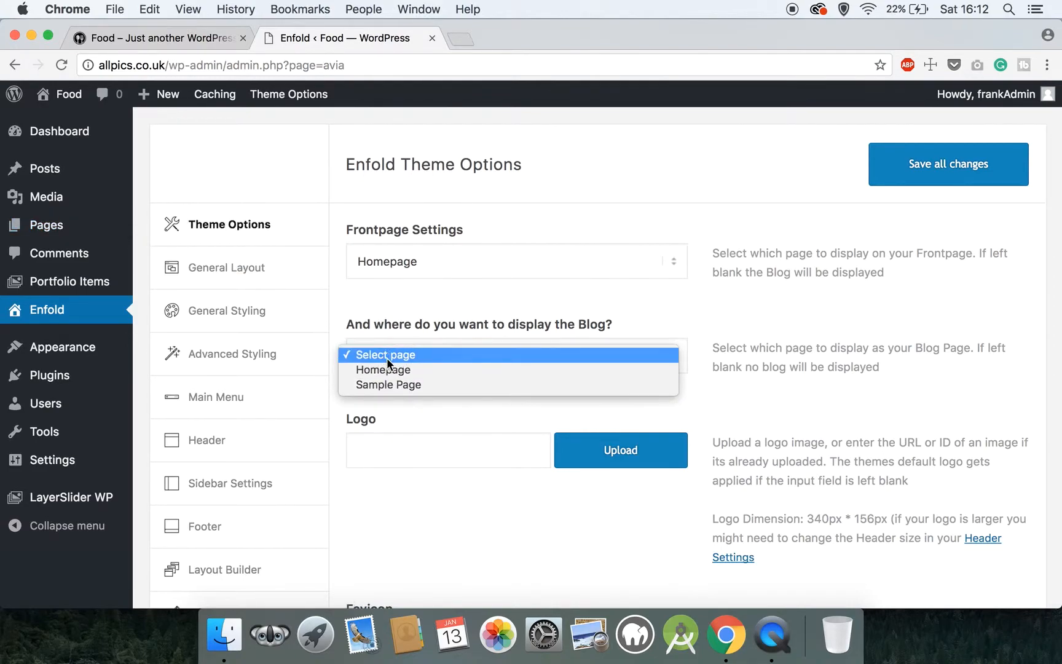
pyautogui.click(474, 296)
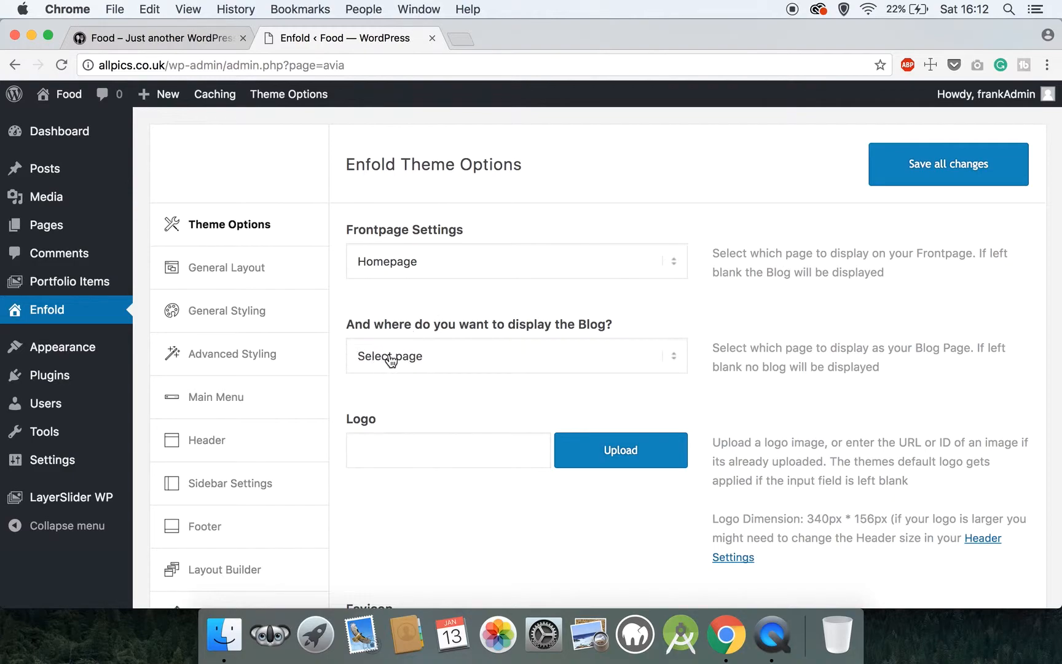
pyautogui.click(902, 169)
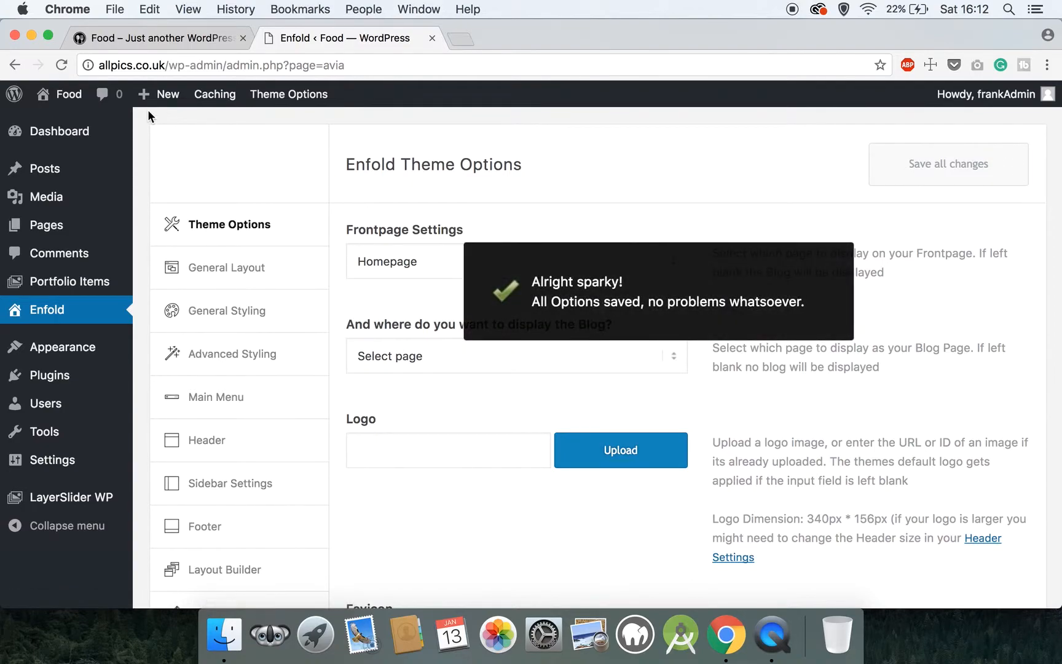
# Open the live site in a new browser tab and check which page loads at its root address
pyautogui.moveTo(69, 95)
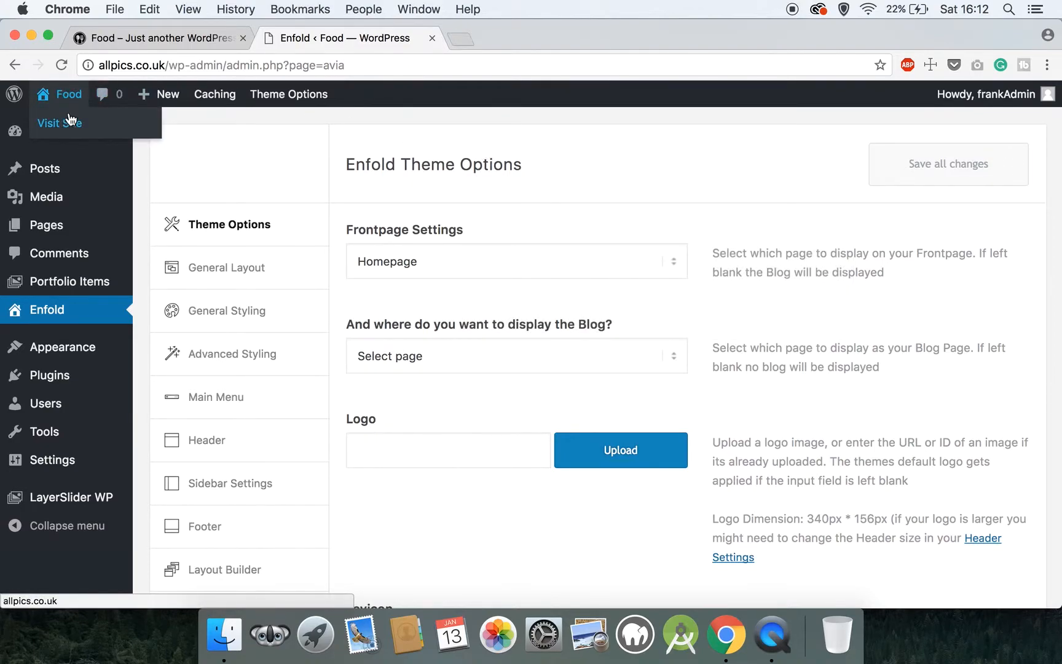
pyautogui.rightClick(70, 125)
pyautogui.click(92, 124)
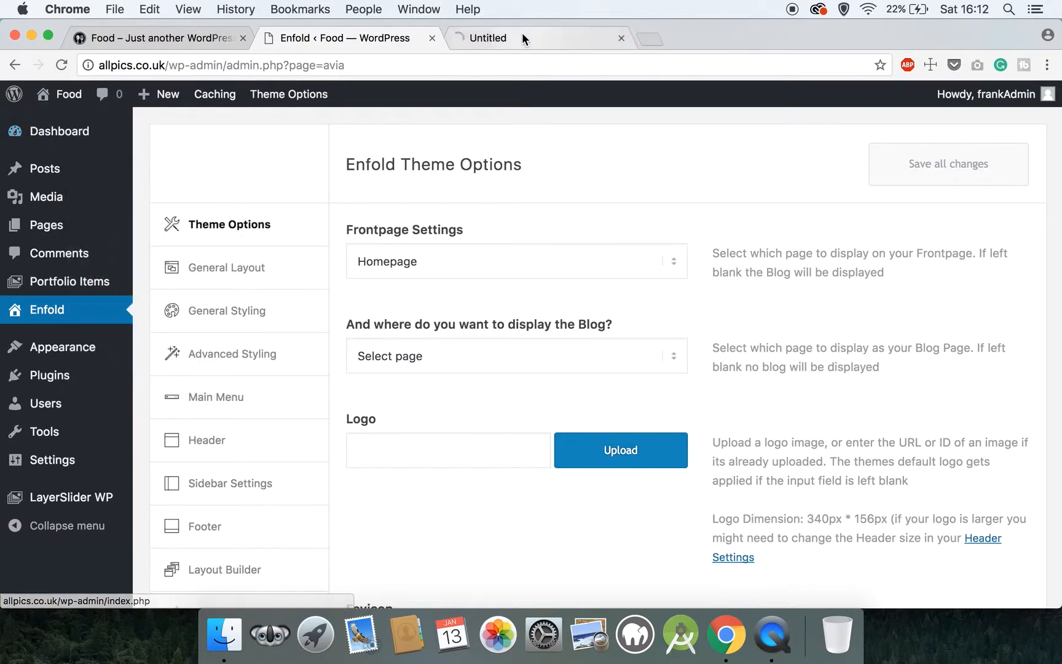
pyautogui.click(522, 34)
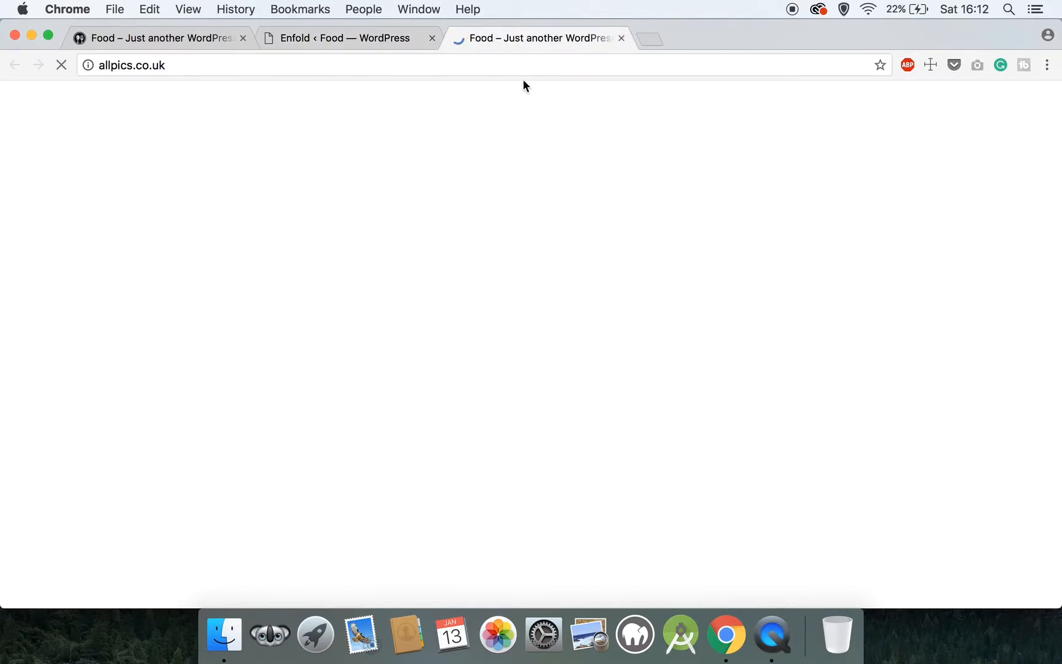
pyautogui.moveTo(176, 64); pyautogui.dragTo(94, 64)
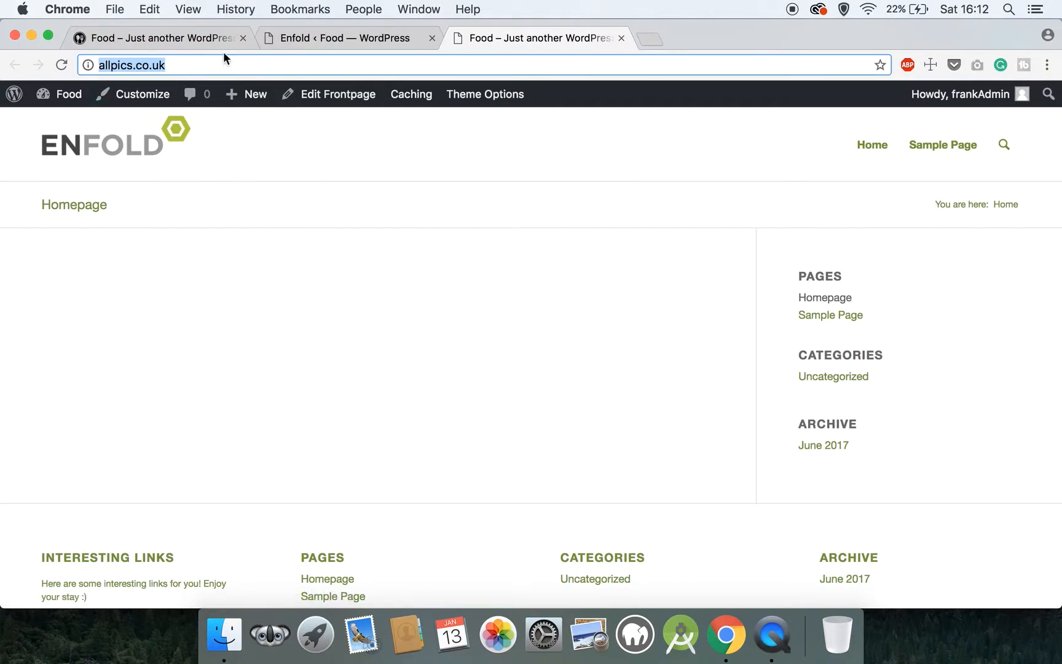
# Enter the allpics.co.uk/index.php/homepage/ address, strip it back to the site root and load the front page from there
pyautogui.click(432, 337)
pyautogui.click(195, 63)
pyautogui.click(197, 62)
pyautogui.write('/index.pg')
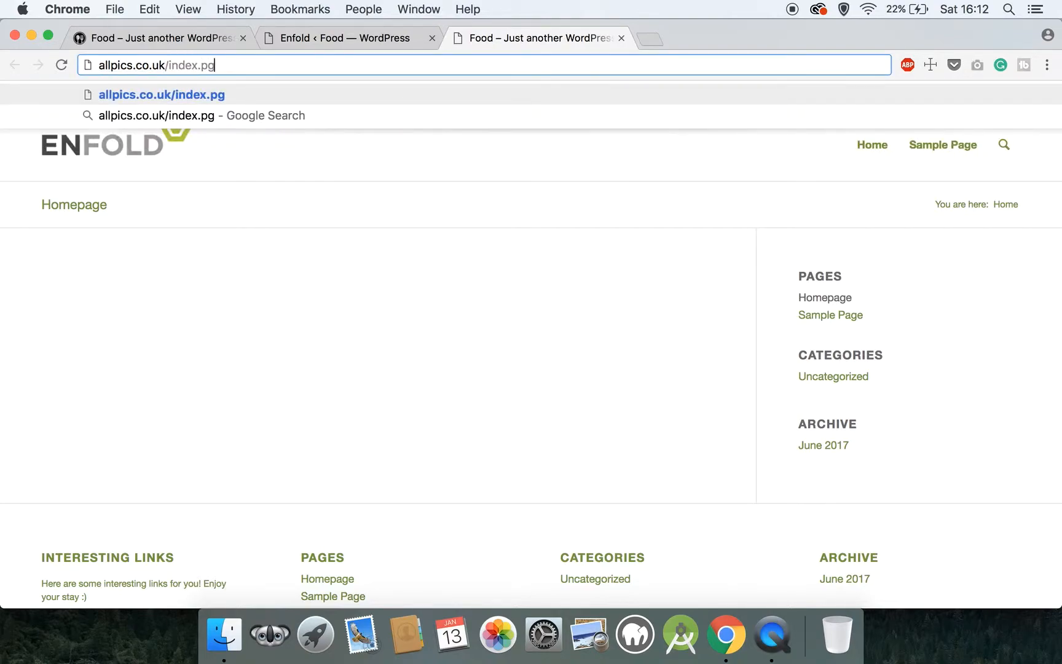
pyautogui.press('BackSpace')
pyautogui.write('hp')
pyautogui.press('Down')
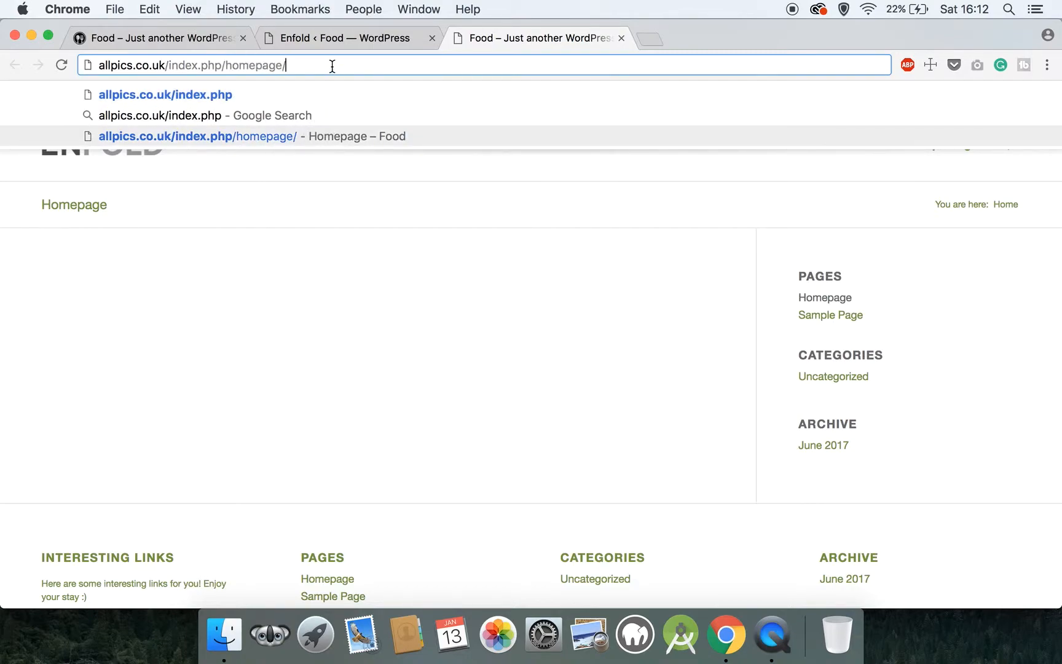
pyautogui.moveTo(329, 64); pyautogui.dragTo(174, 64)
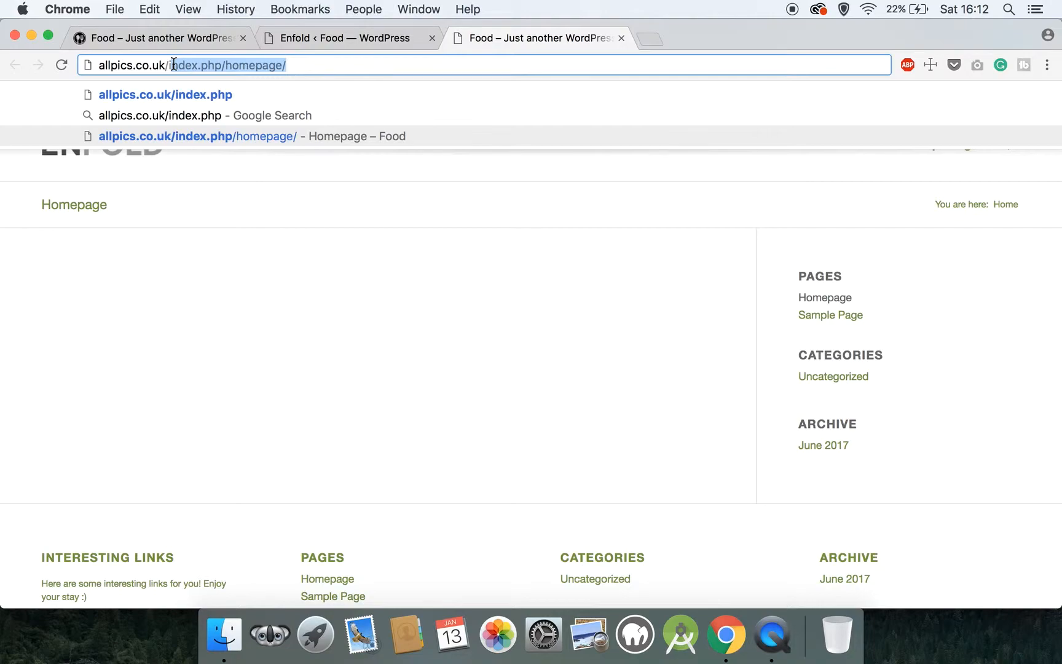
pyautogui.press('BackSpace')
pyautogui.press('Return')
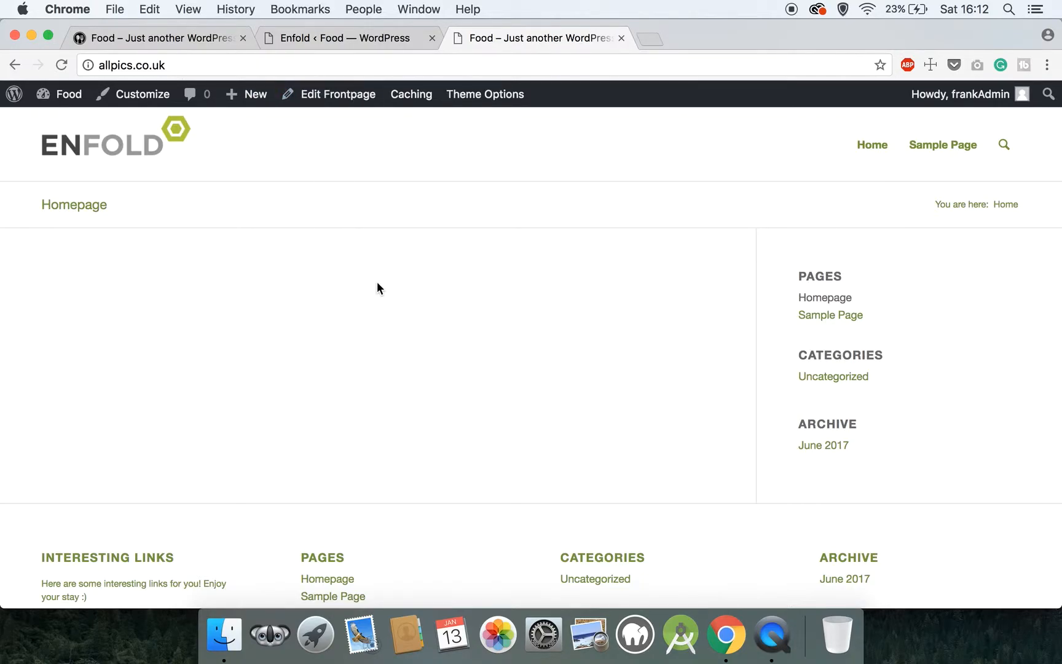
# Return to the Food demo site and examine its homepage layout from the welcome banner through the Our Menu section
pyautogui.click(372, 38)
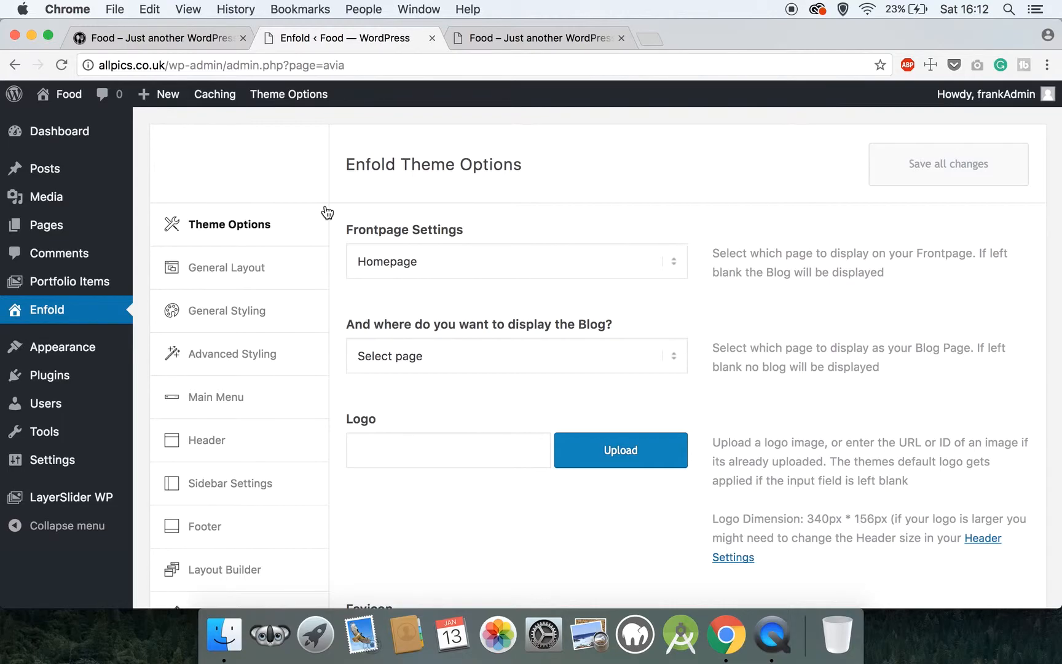
pyautogui.click(194, 38)
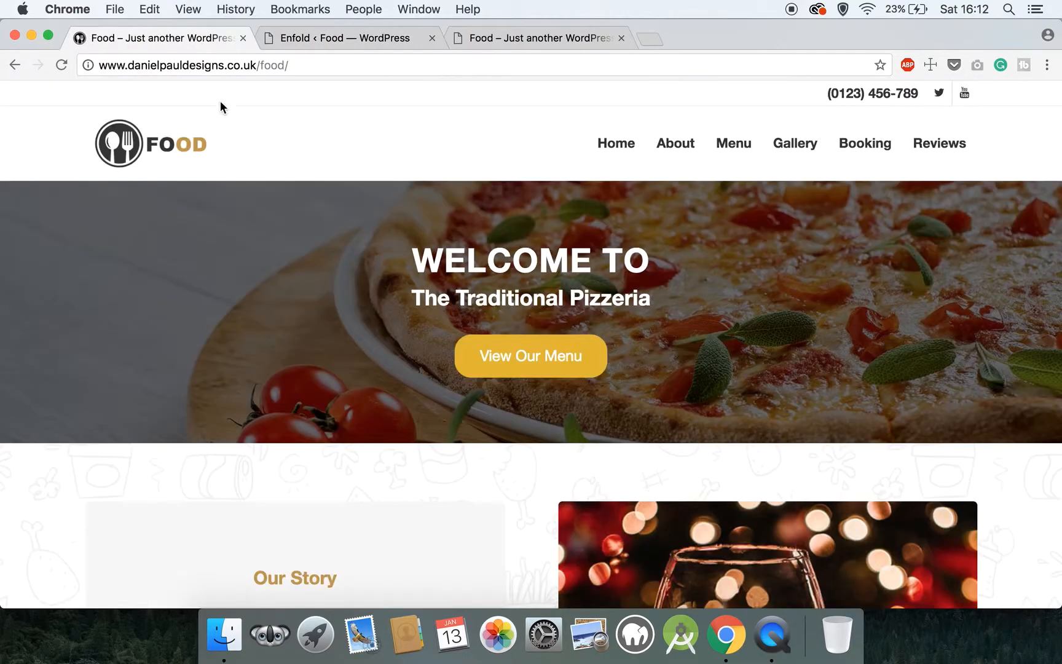
pyautogui.scroll(-2, 302, 316)
pyautogui.scroll(-15, 303, 316)
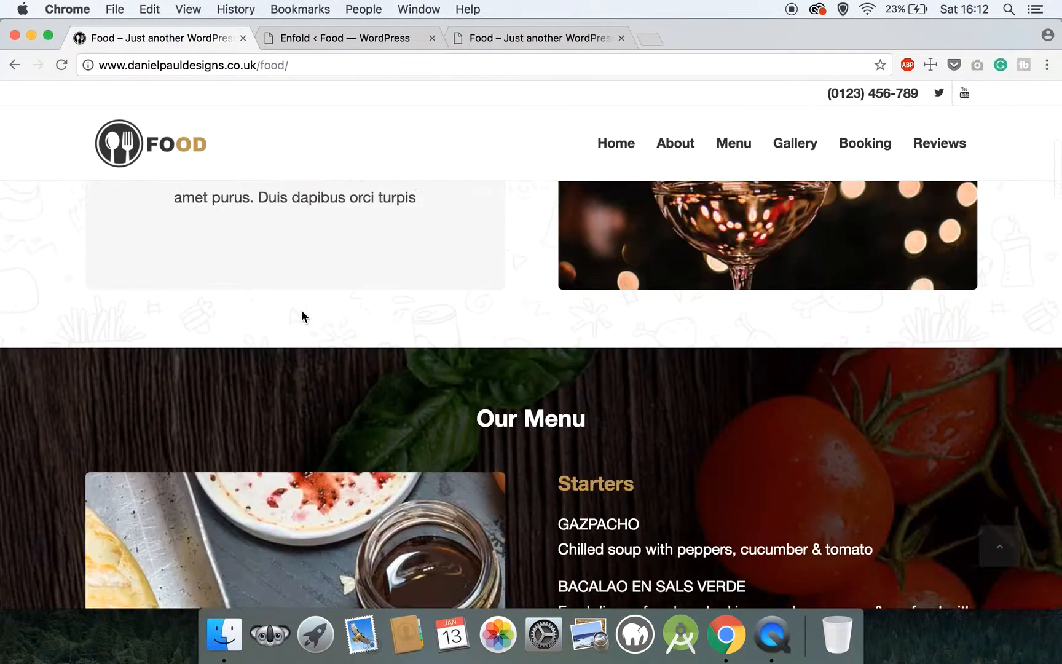
pyautogui.scroll(17, 301, 313)
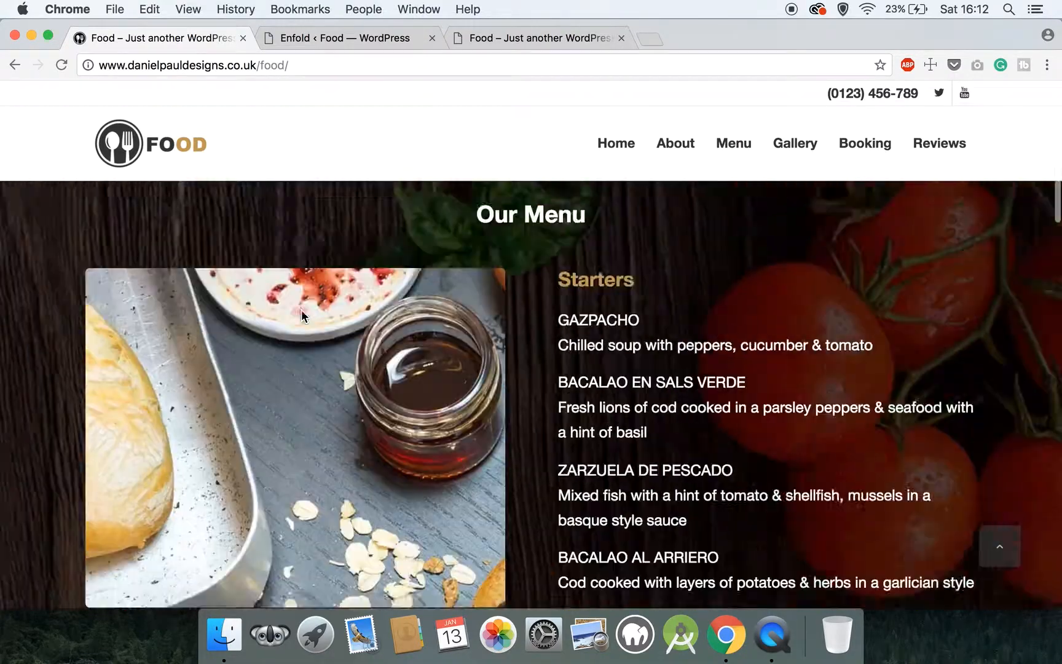